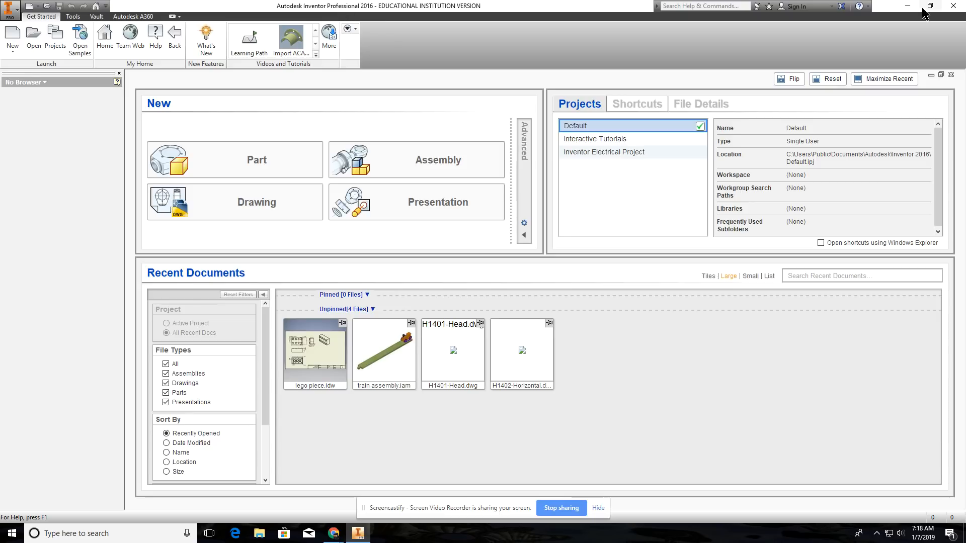
left_click(907, 5)
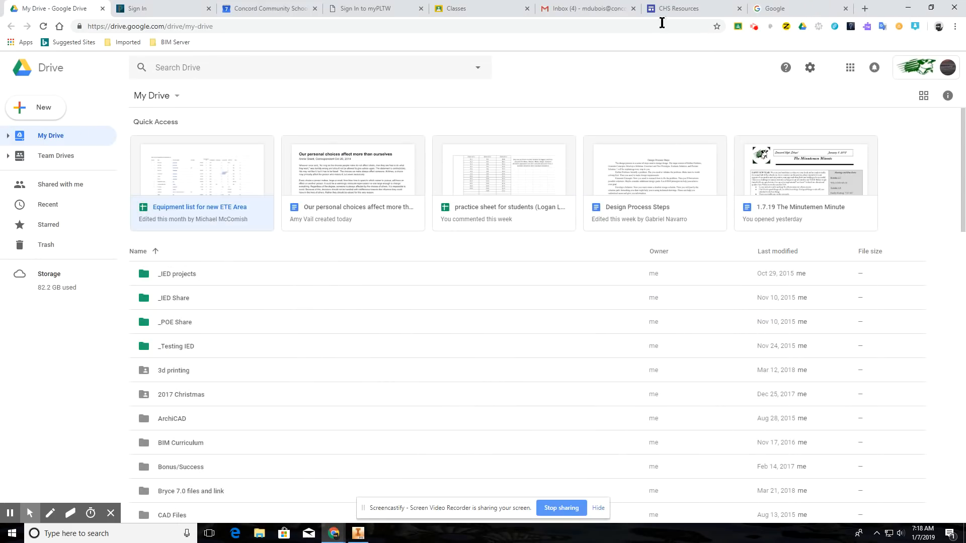
left_click(905, 8)
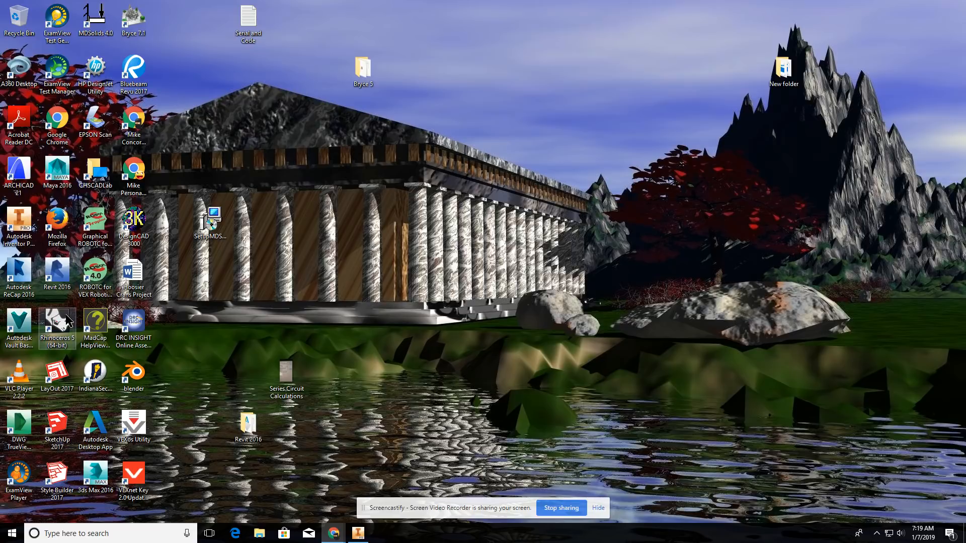
left_click(357, 533)
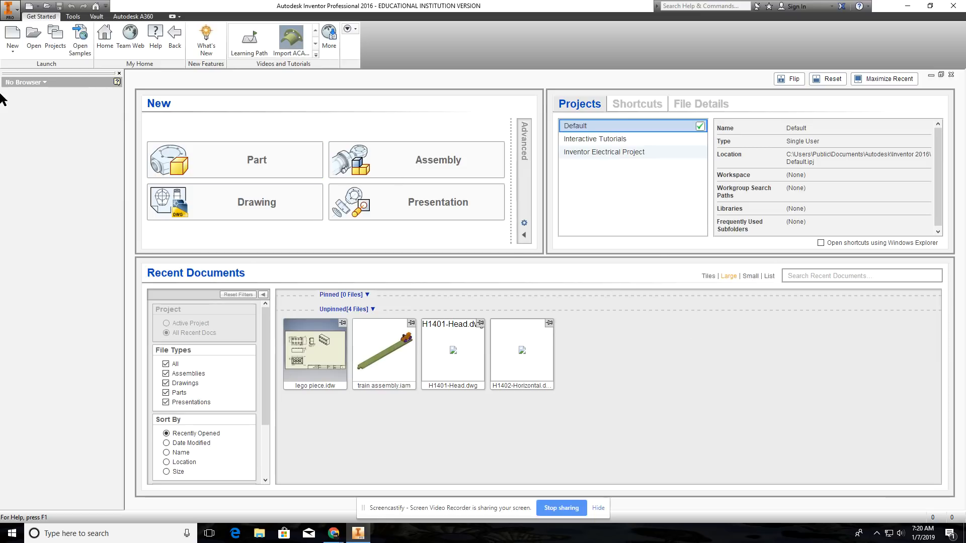
Step: Compare the part, assembly, drawing and presentation templates offered in the English and Metric template sets for new files
left_click(17, 51)
left_click(16, 43)
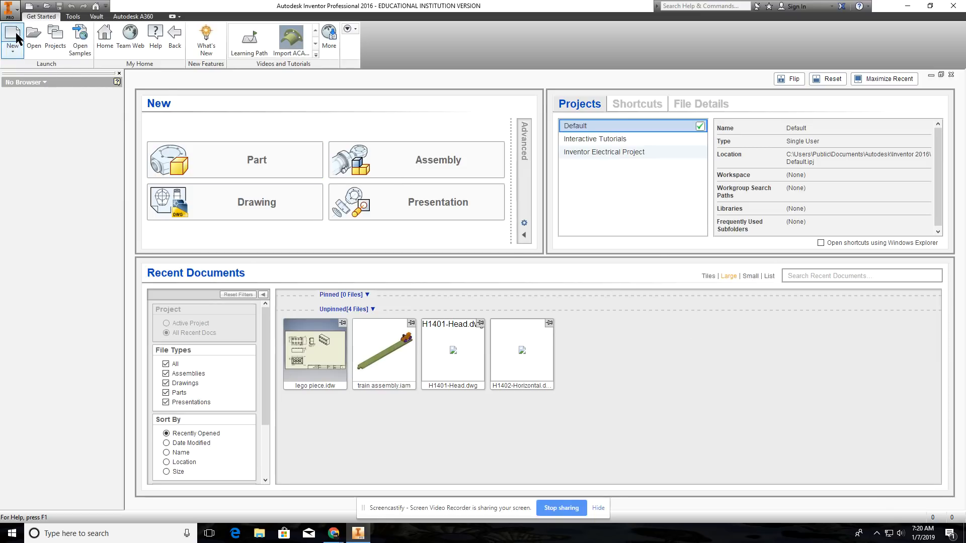
left_click(16, 37)
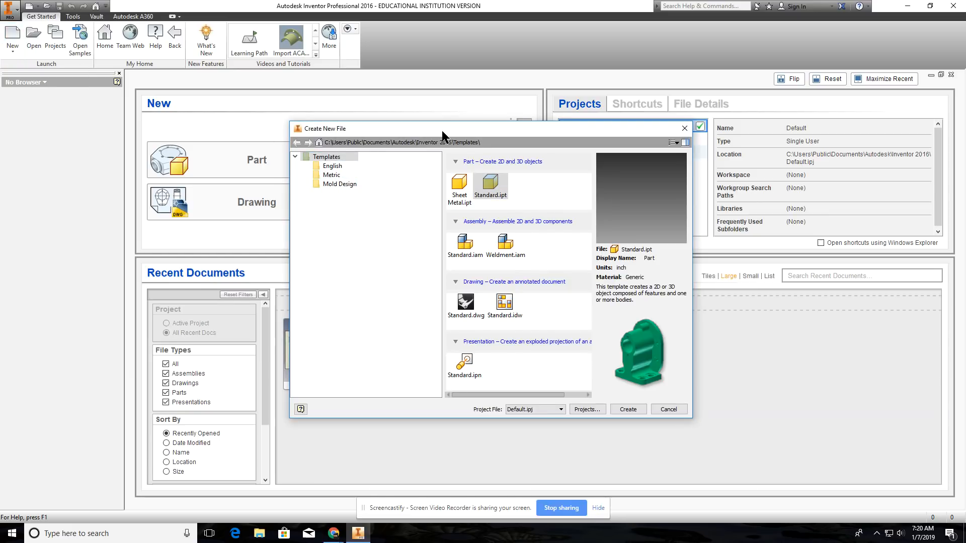
left_click_drag(439, 130, 341, 149)
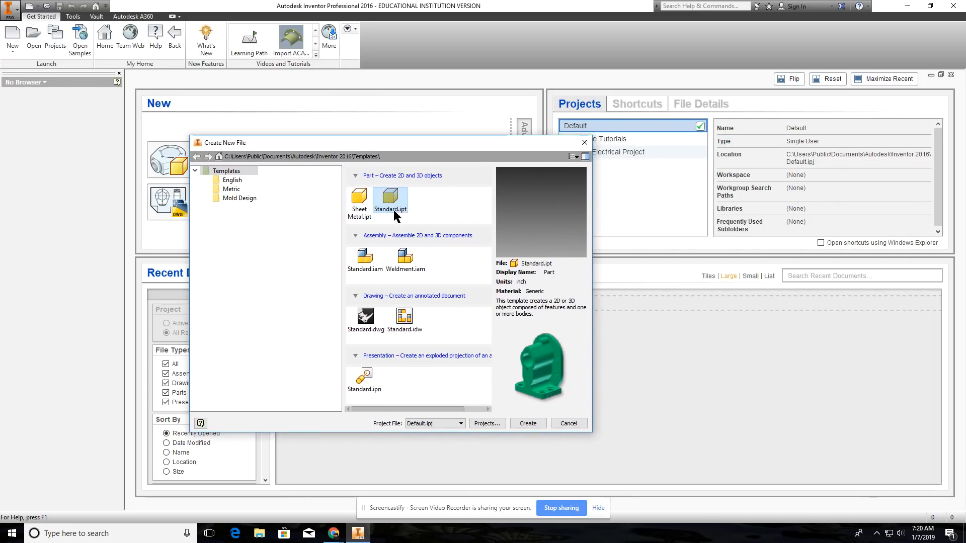
left_click(226, 181)
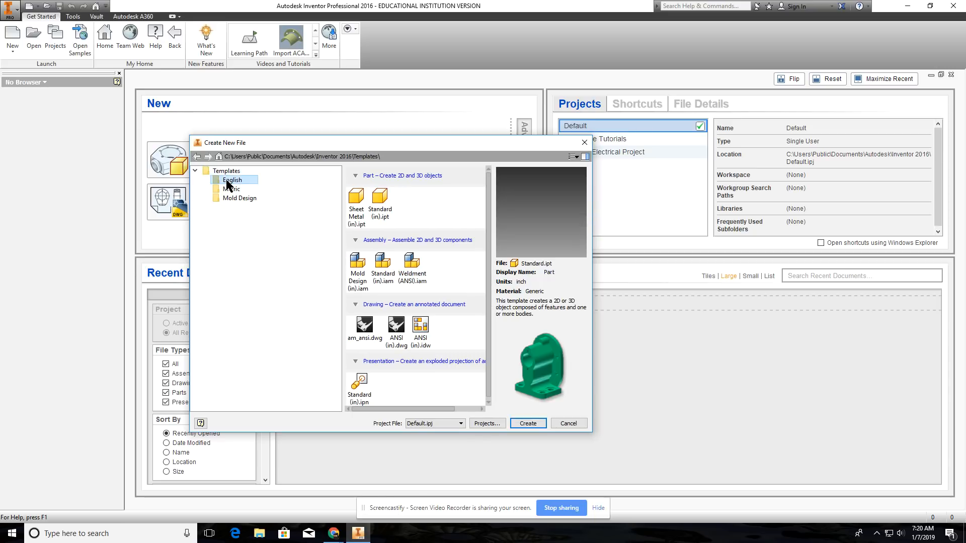
left_click(228, 190)
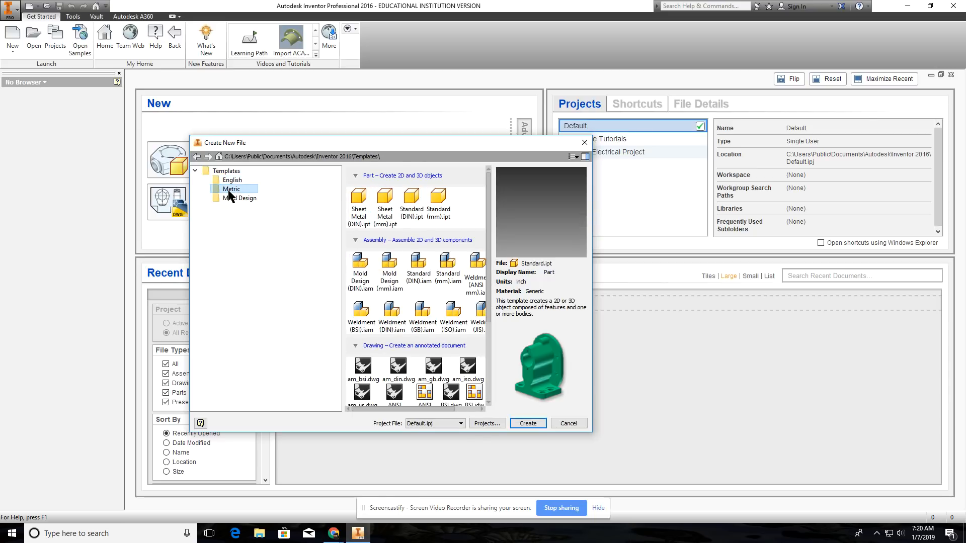
left_click(228, 182)
left_click(230, 187)
left_click(232, 180)
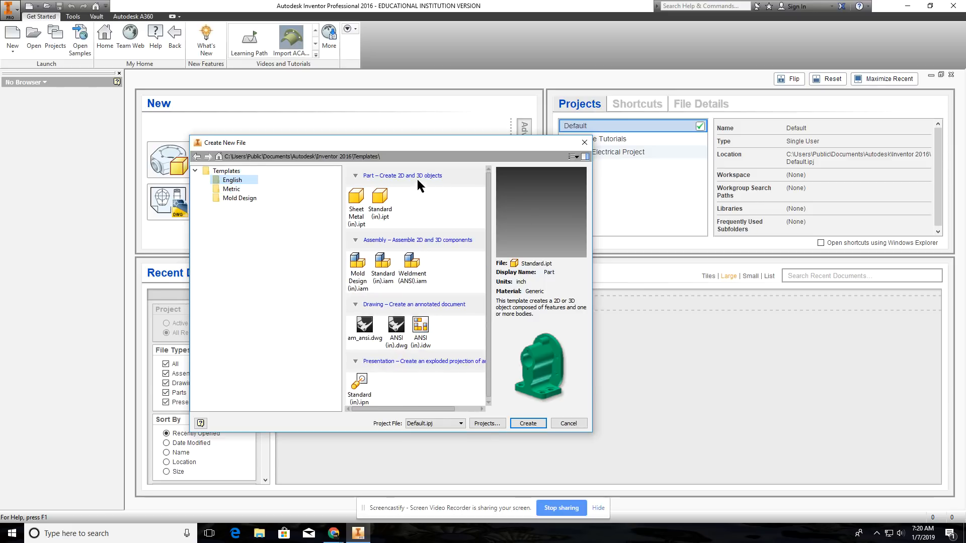
left_click(586, 145)
Step: Create a default part directly from the home page and close it again
left_click(200, 158)
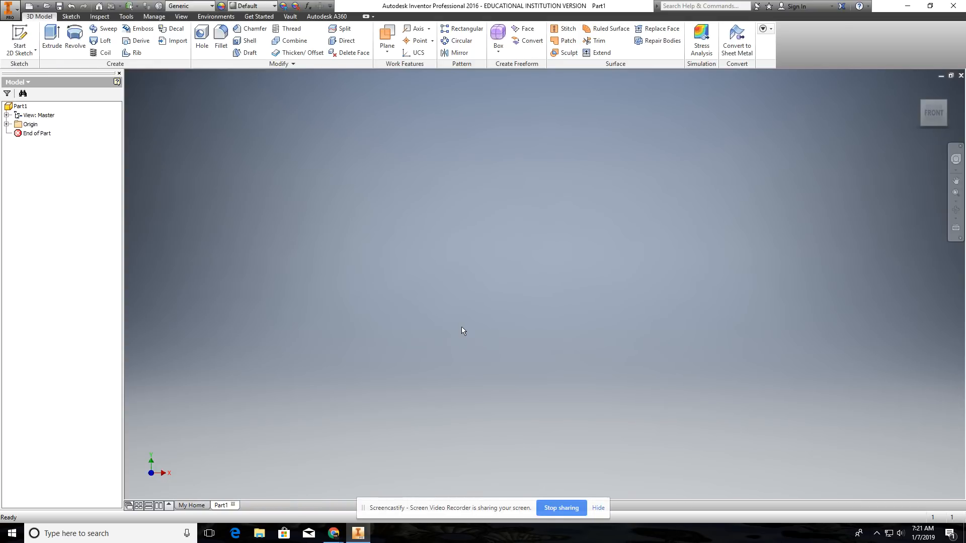
left_click(961, 75)
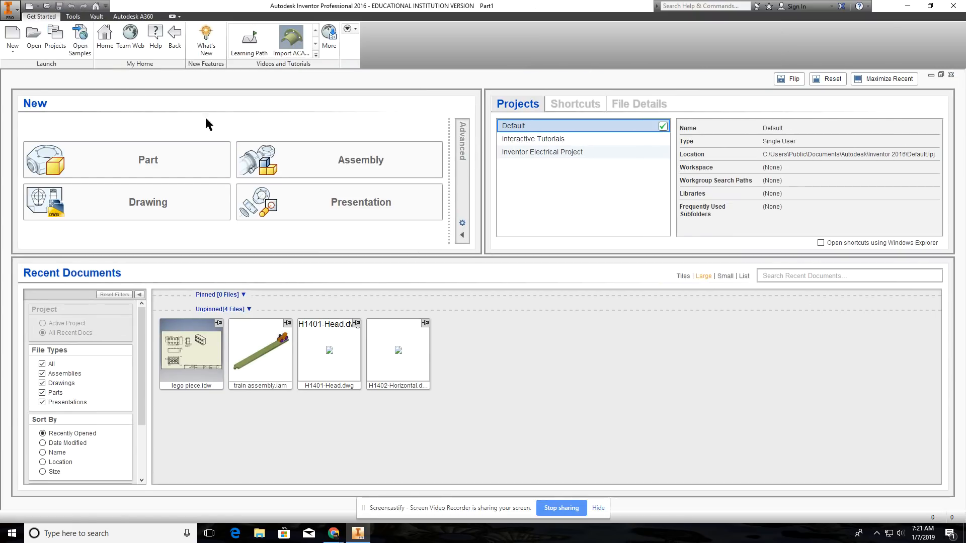
Step: Create a new part in inches from the English Standard (in).ipt template
left_click(12, 35)
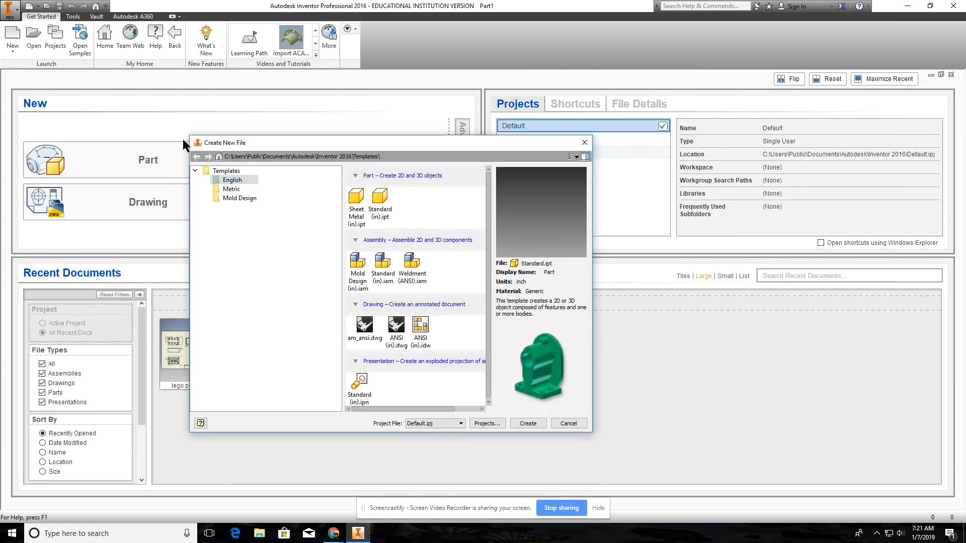
left_click(231, 190)
left_click(387, 203)
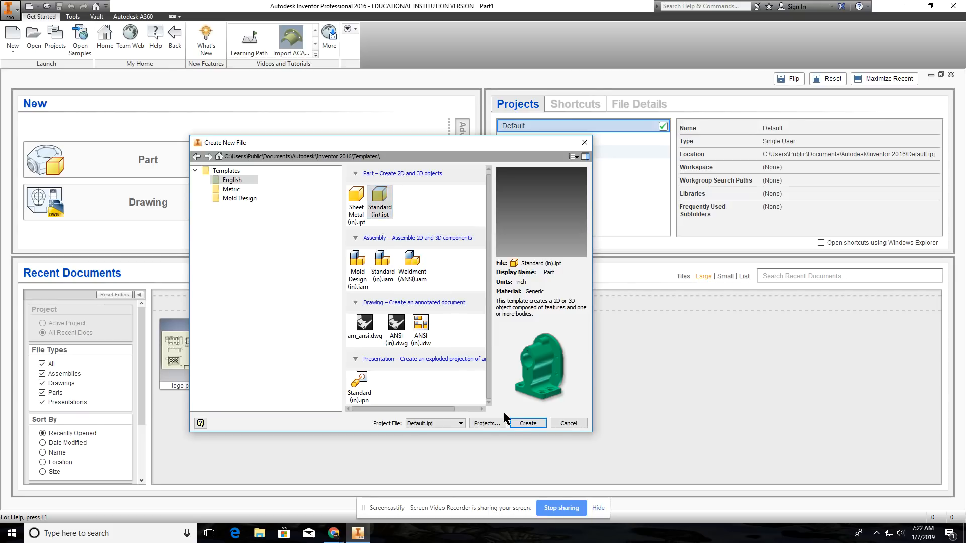
left_click(524, 423)
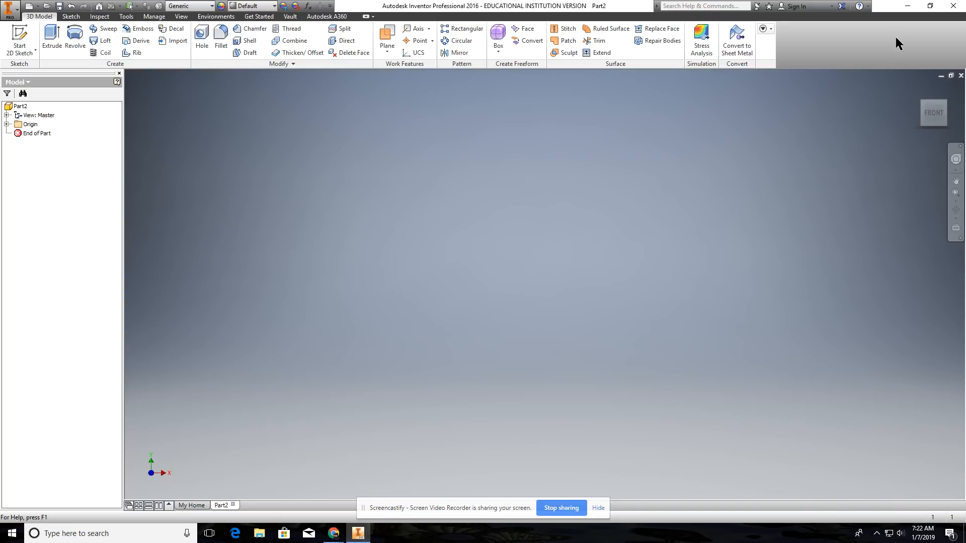
Step: Examine the command sets for sketching, inspecting, tools, managing, viewing and environments, and return to the 3D modelling commands
left_click(69, 17)
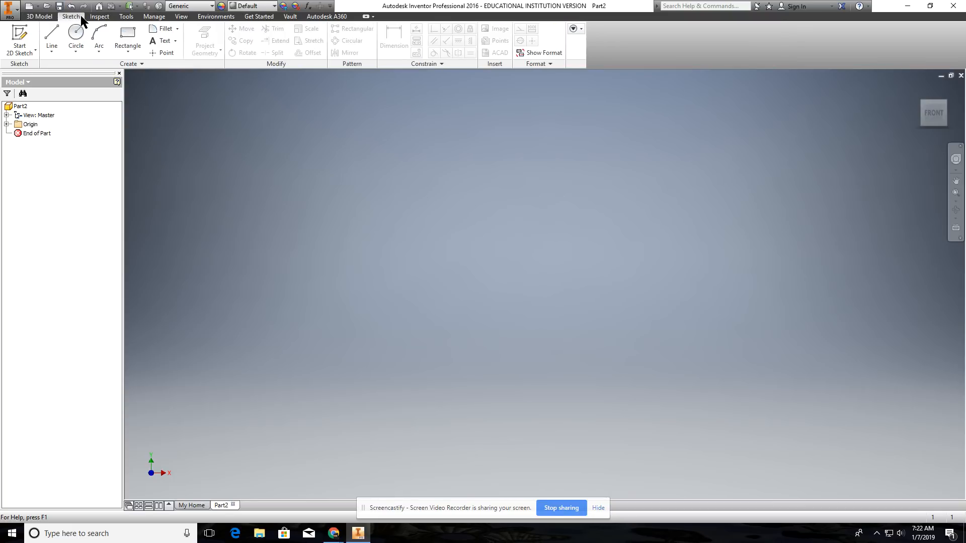
left_click(100, 17)
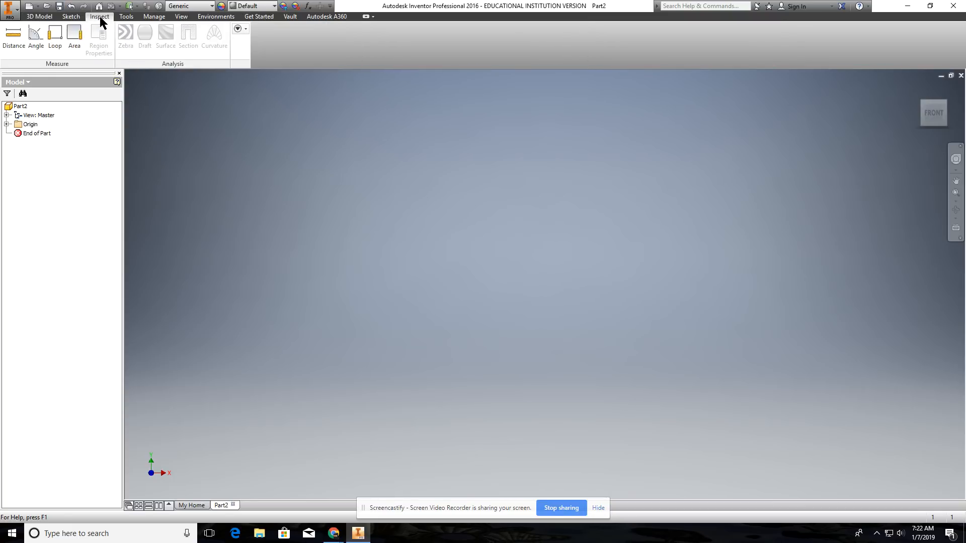
left_click(131, 15)
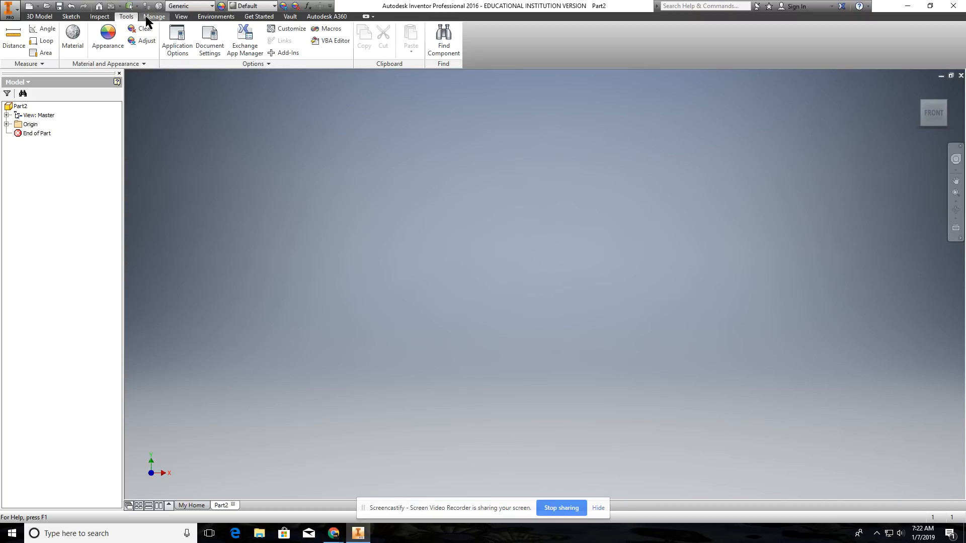
left_click(154, 17)
left_click(181, 16)
left_click(210, 17)
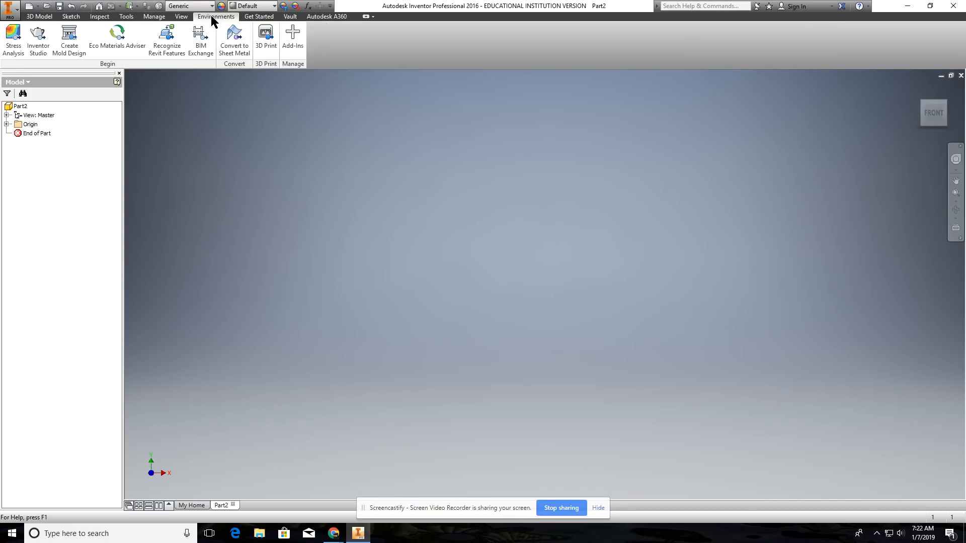
left_click(265, 16)
left_click(43, 16)
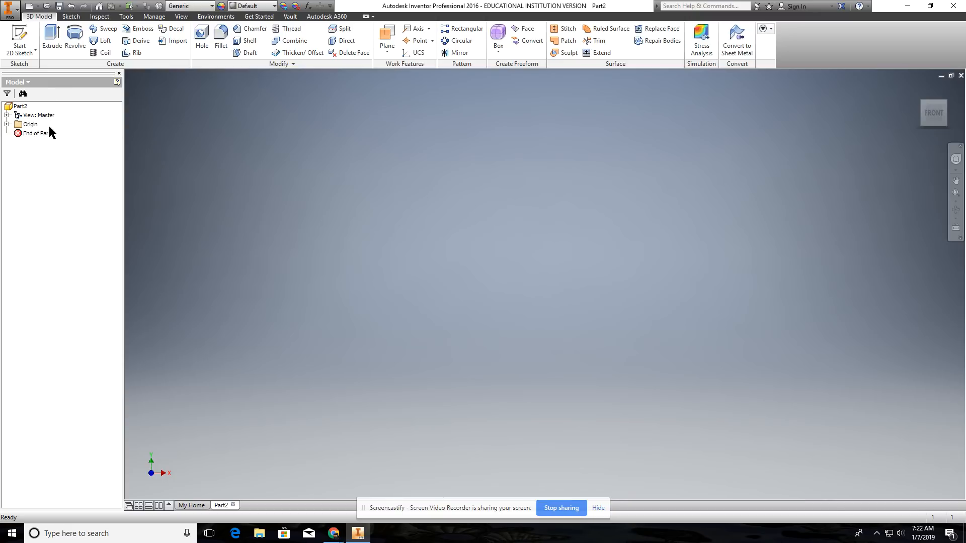
Step: Expand the part's Origin folder to list its work planes, axes and center point
left_click(6, 124)
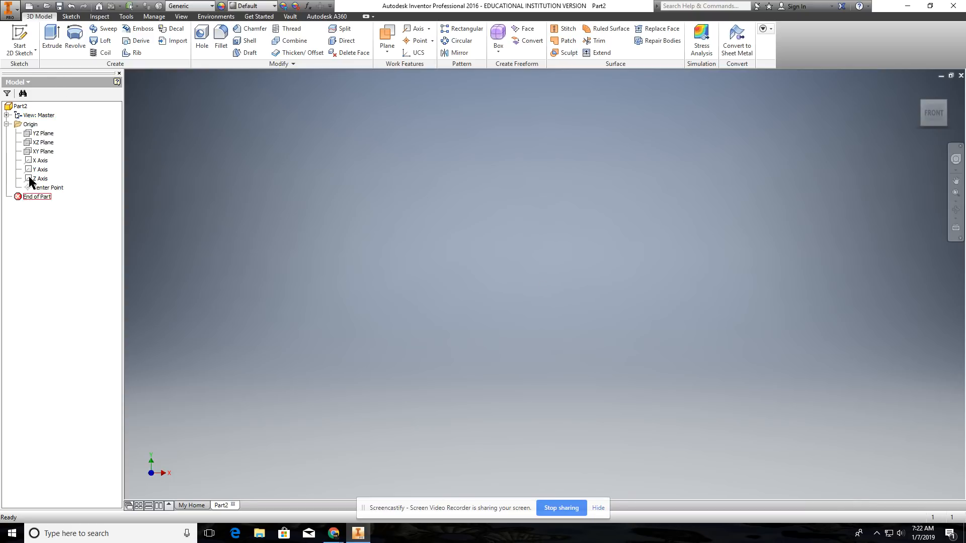
left_click(6, 124)
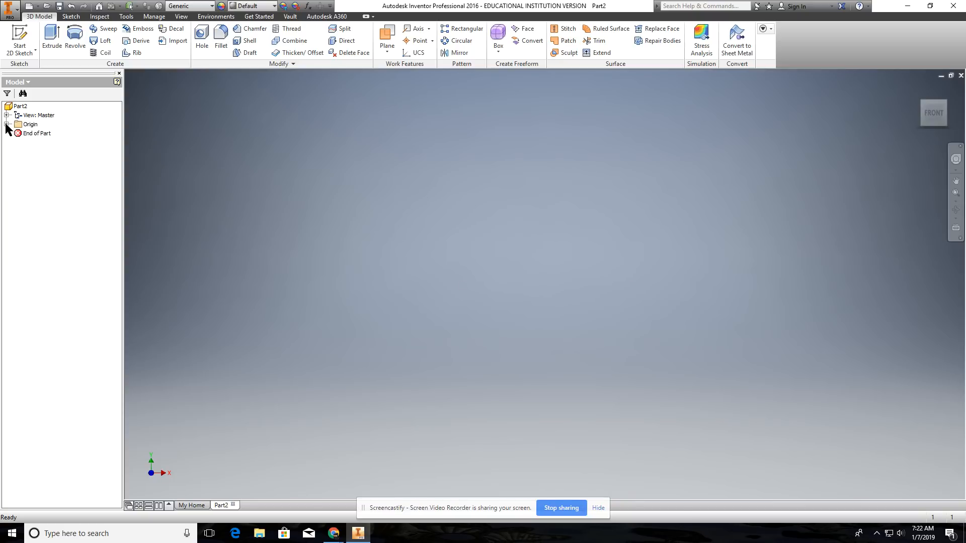
left_click(6, 123)
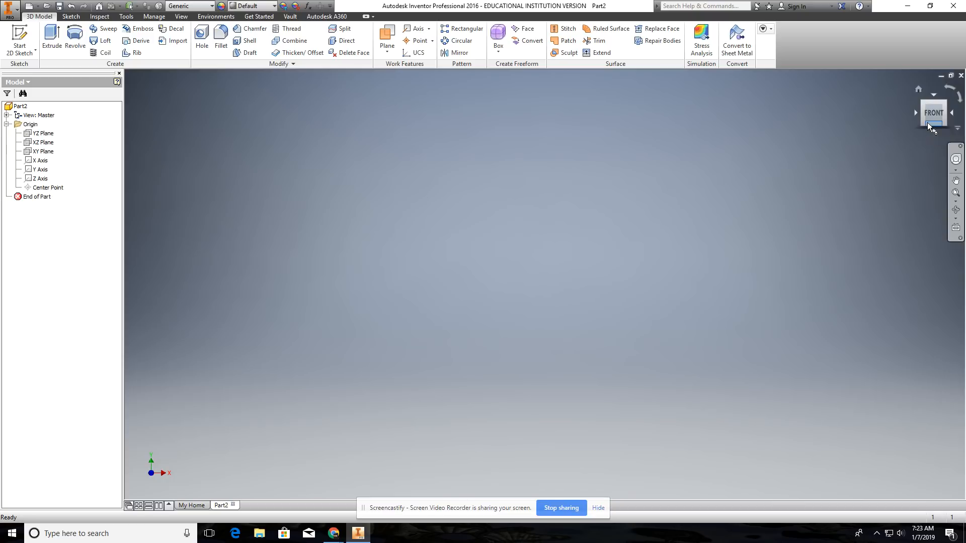
Step: View the empty part from the home, right and top orientations, rotate the top view, and return to the home view
left_click(919, 91)
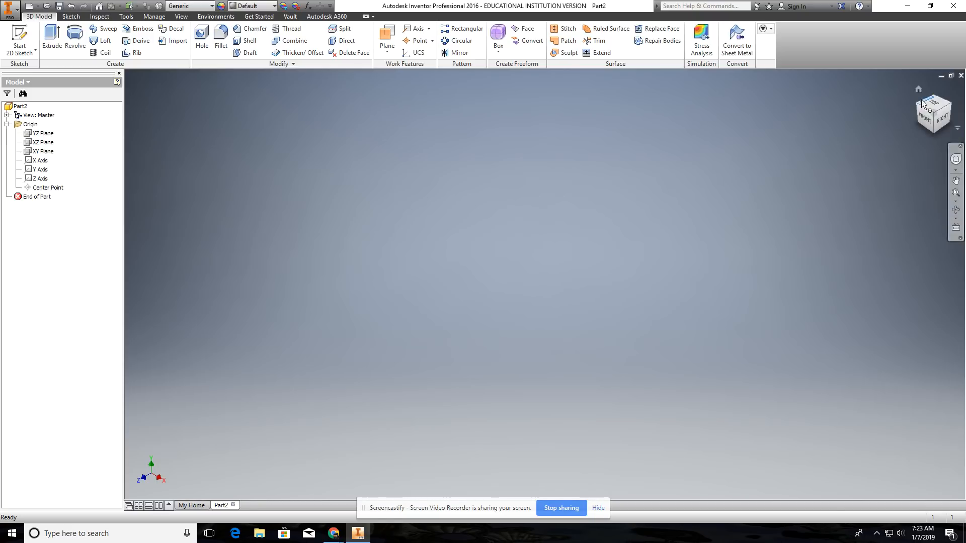
left_click(942, 120)
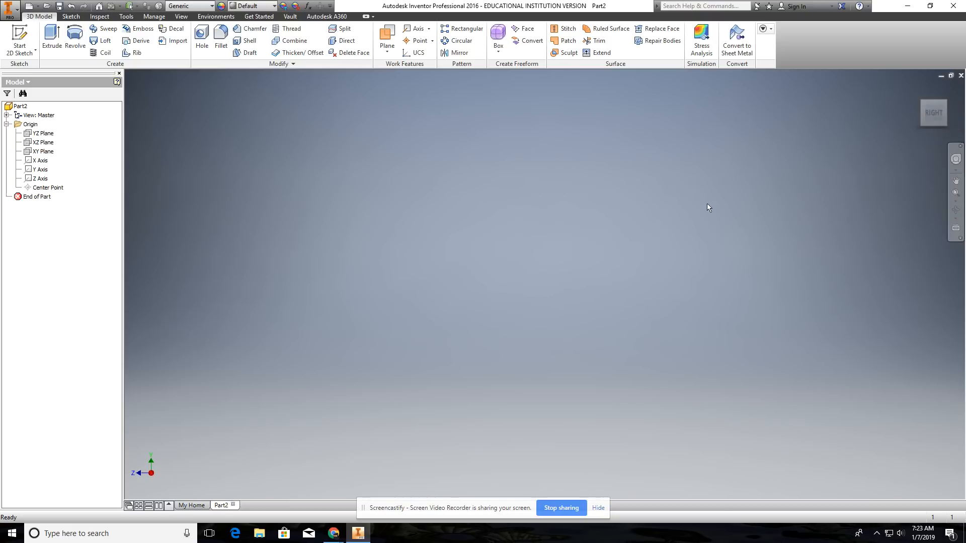
mouse_move(916, 111)
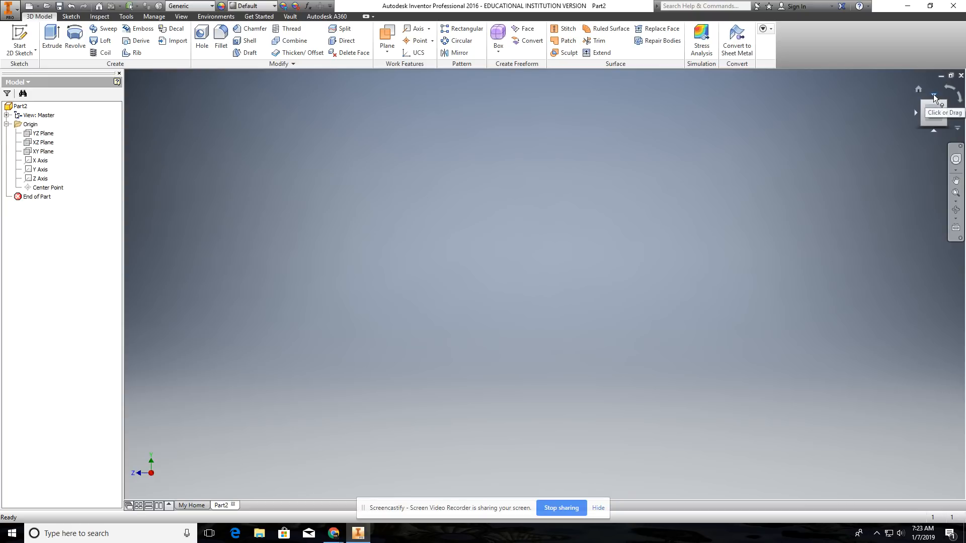
left_click(934, 96)
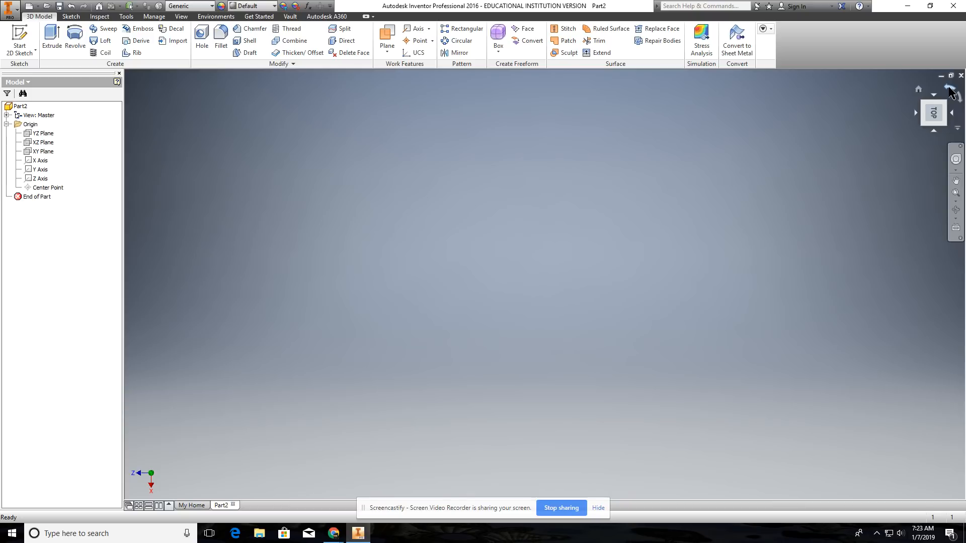
left_click(949, 88)
left_click(950, 89)
left_click(947, 89)
left_click(918, 91)
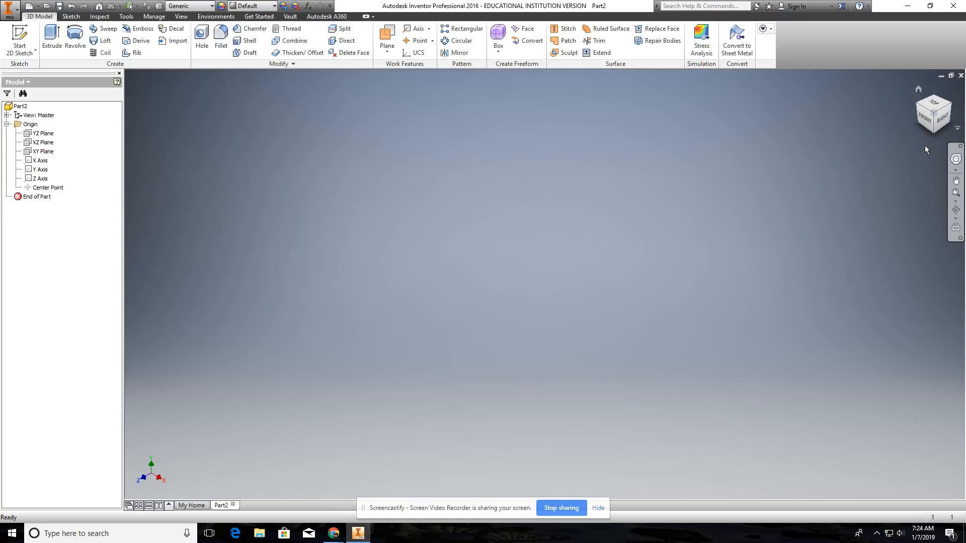
Step: View the part from other isometric corners and from the top-back edge, and restore the home view
left_click(918, 106)
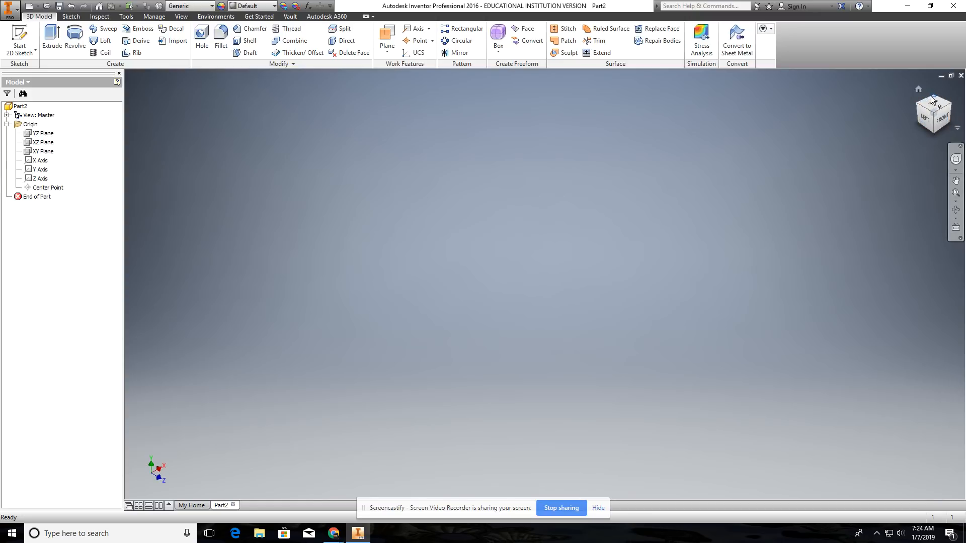
left_click(934, 97)
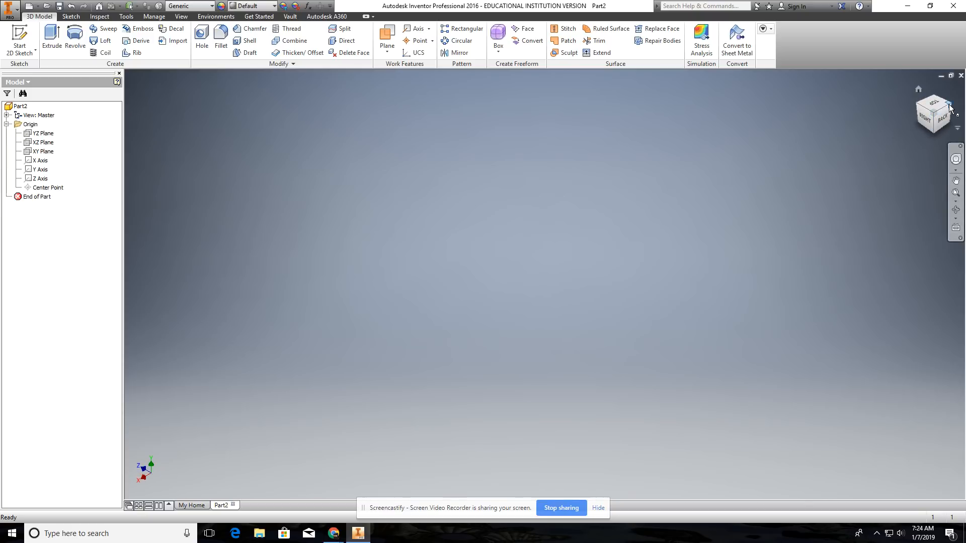
left_click(950, 104)
left_click(932, 115)
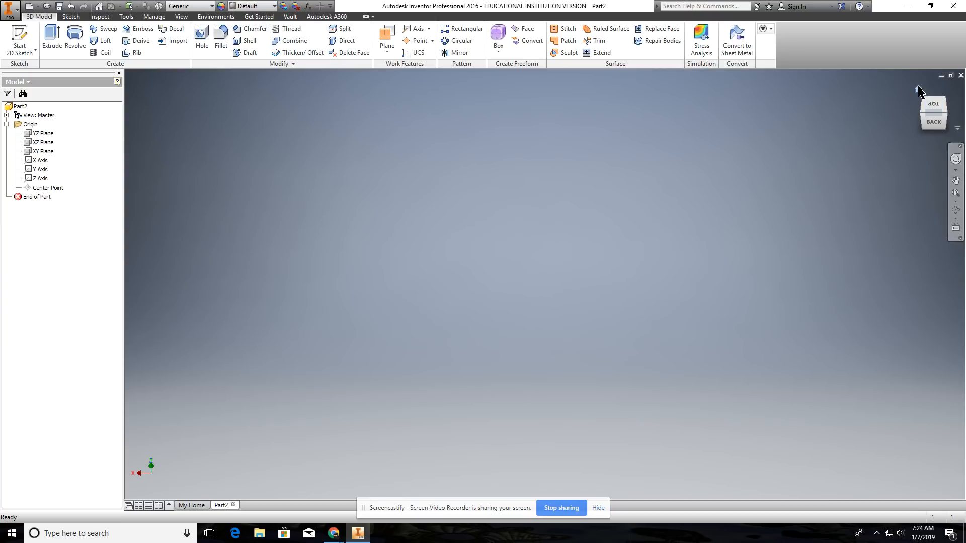
left_click(917, 89)
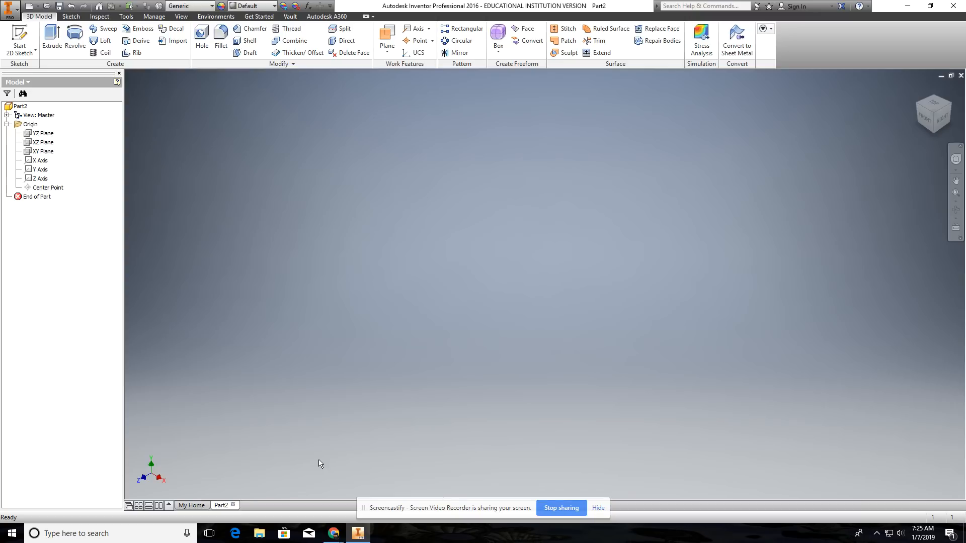
Step: Highlight the origin work planes and the X axis one after another to examine their orientation in the home view
left_click(37, 143)
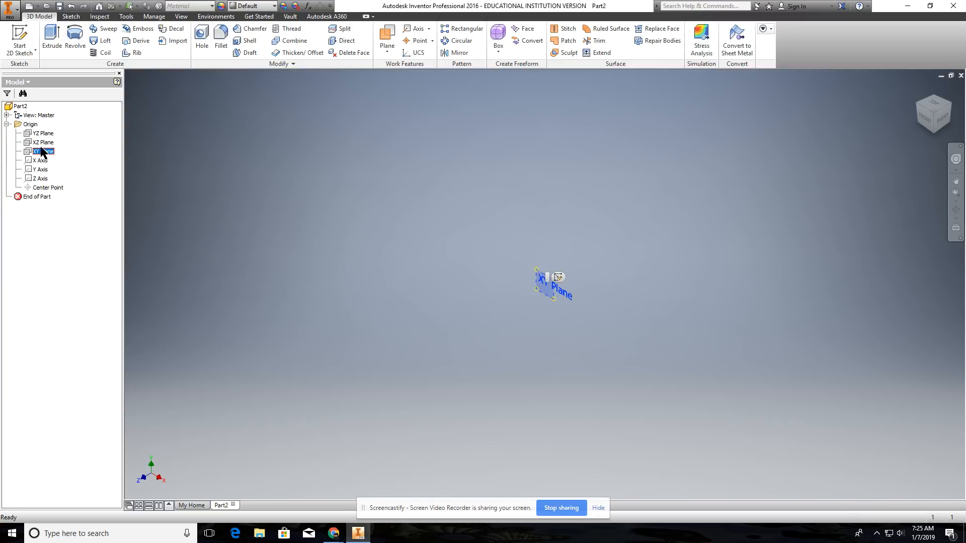
left_click(44, 134)
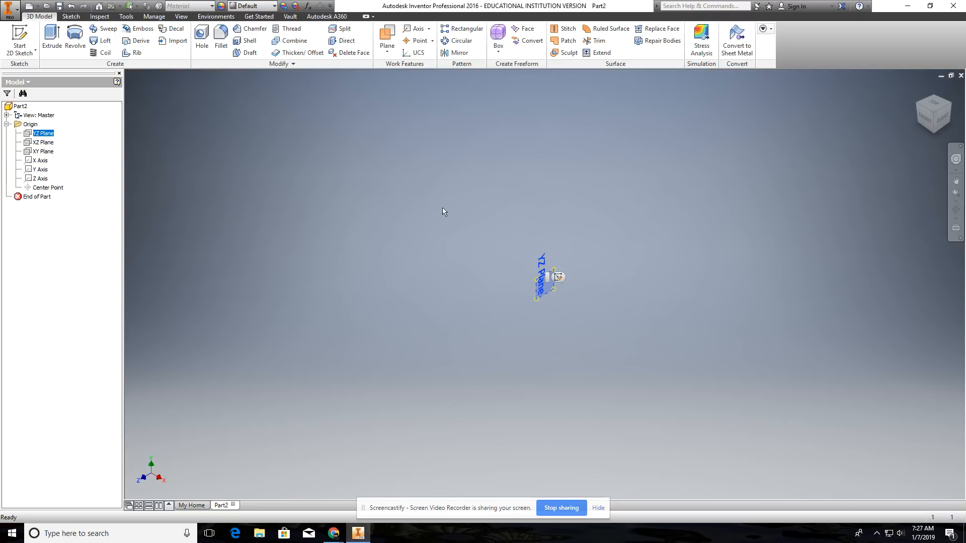
left_click(35, 143)
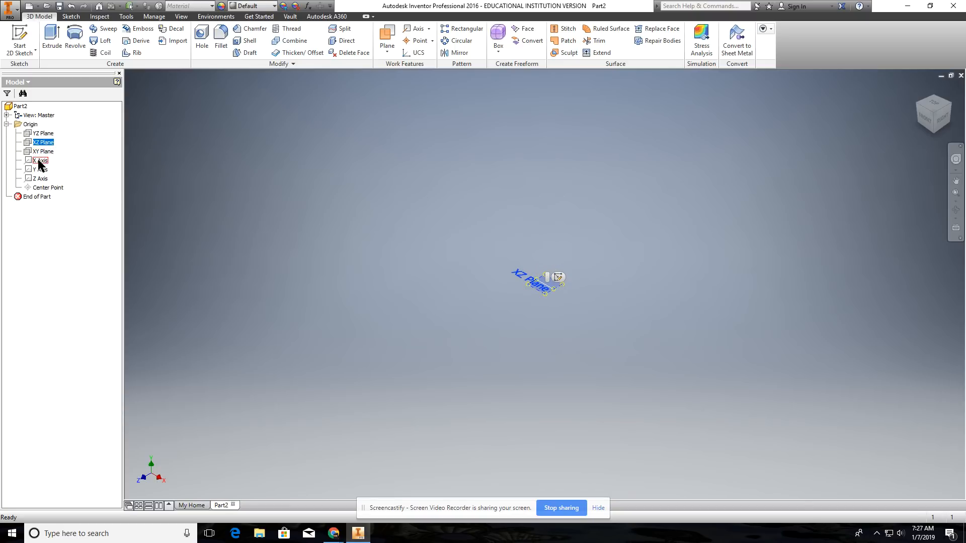
left_click(39, 161)
scroll(549, 281, "down", 3)
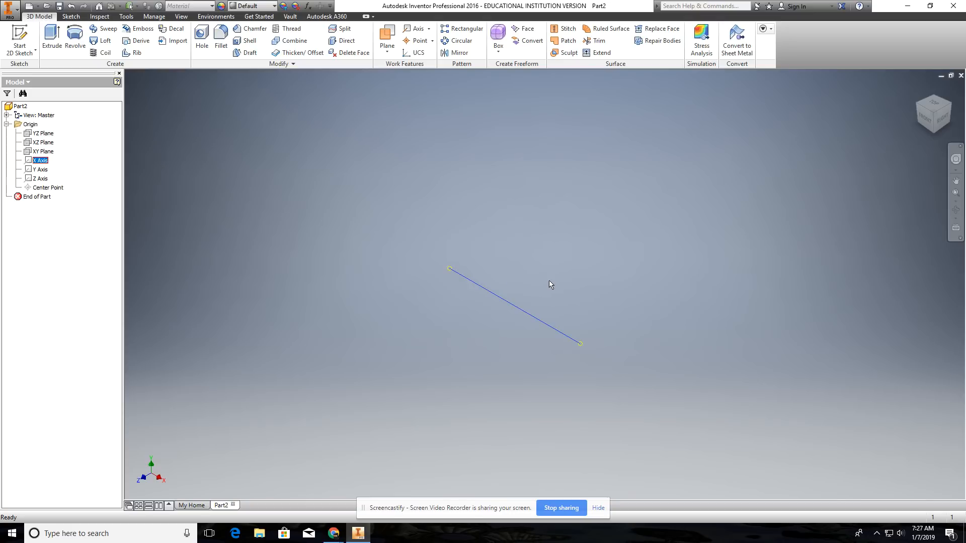
scroll(549, 282, "up", 4)
scroll(549, 282, "down", 4)
scroll(550, 282, "up", 2)
scroll(549, 281, "up", 5)
scroll(550, 281, "down", 4)
middle_click_drag(553, 266, 594, 271)
Step: Turn on the visibility of the YZ, XZ and XY origin planes
right_click(40, 132)
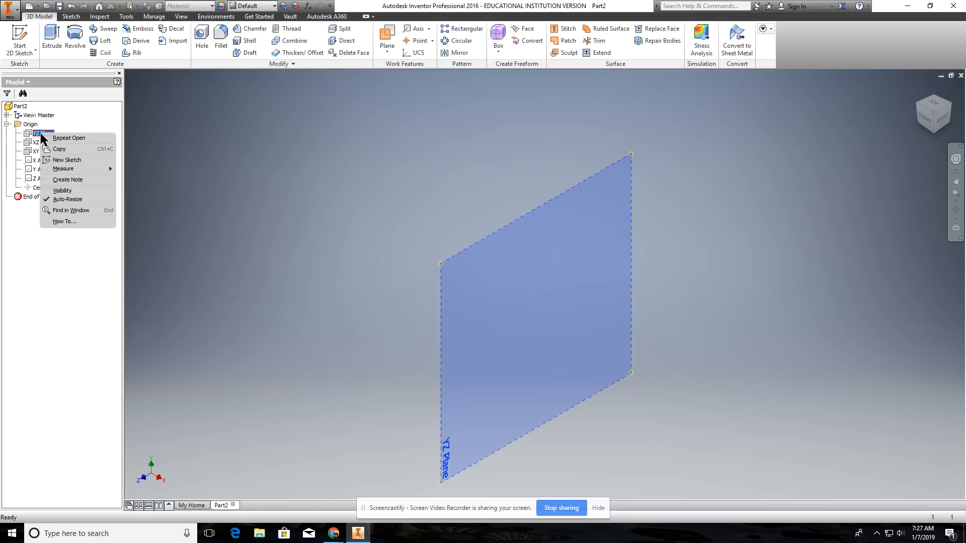
left_click(73, 191)
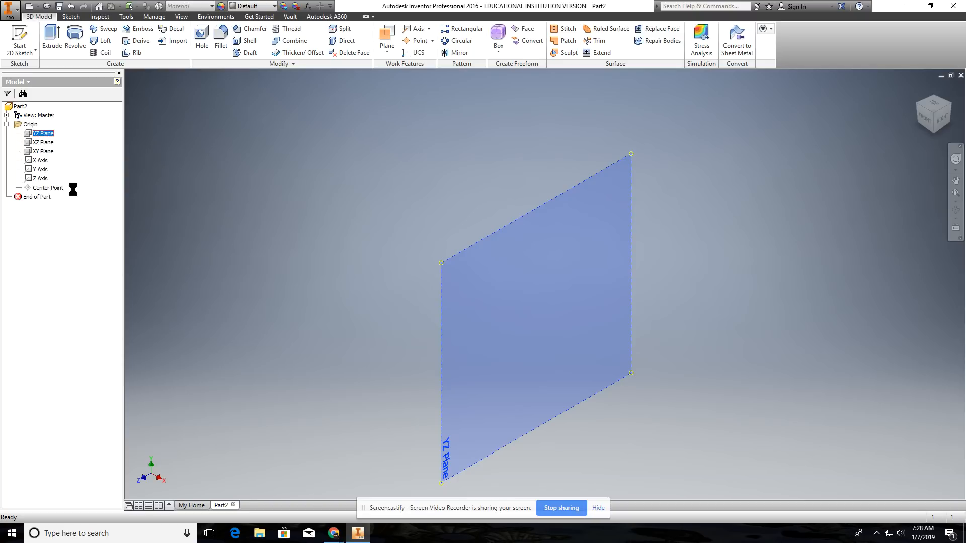
right_click(43, 144)
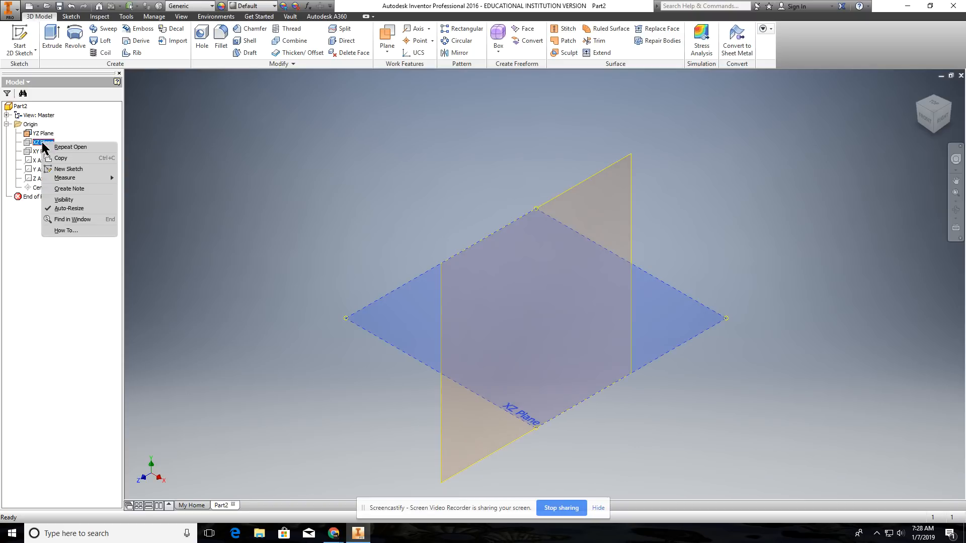
left_click(70, 201)
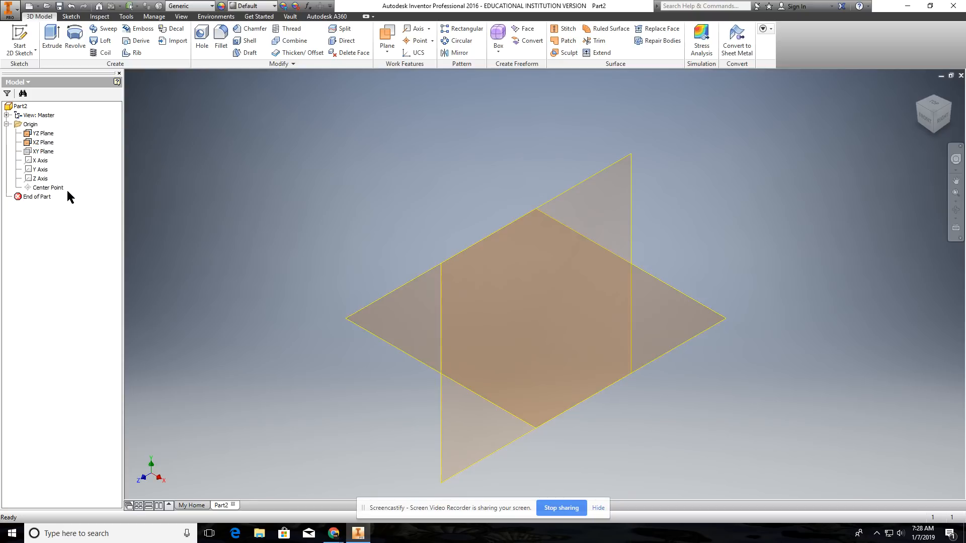
left_click(44, 152)
right_click(43, 152)
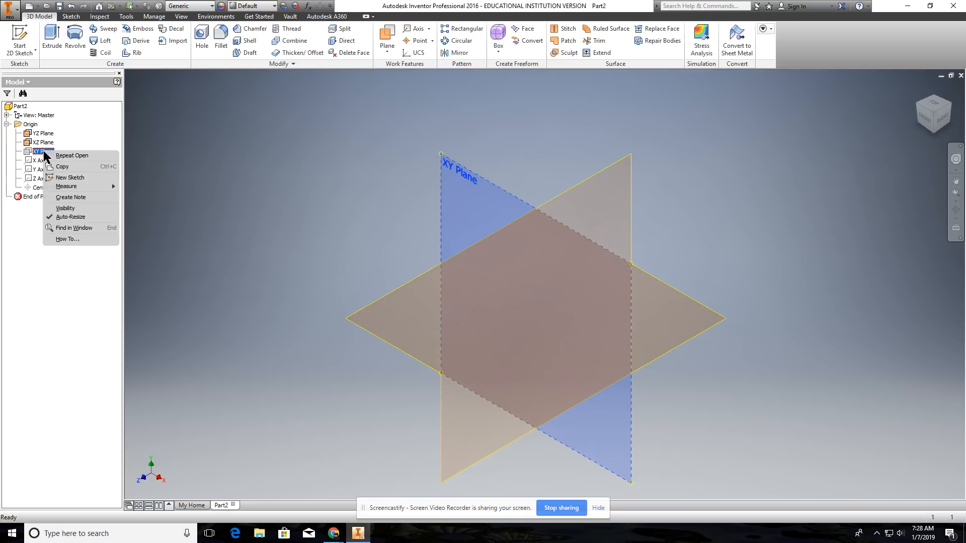
left_click(66, 211)
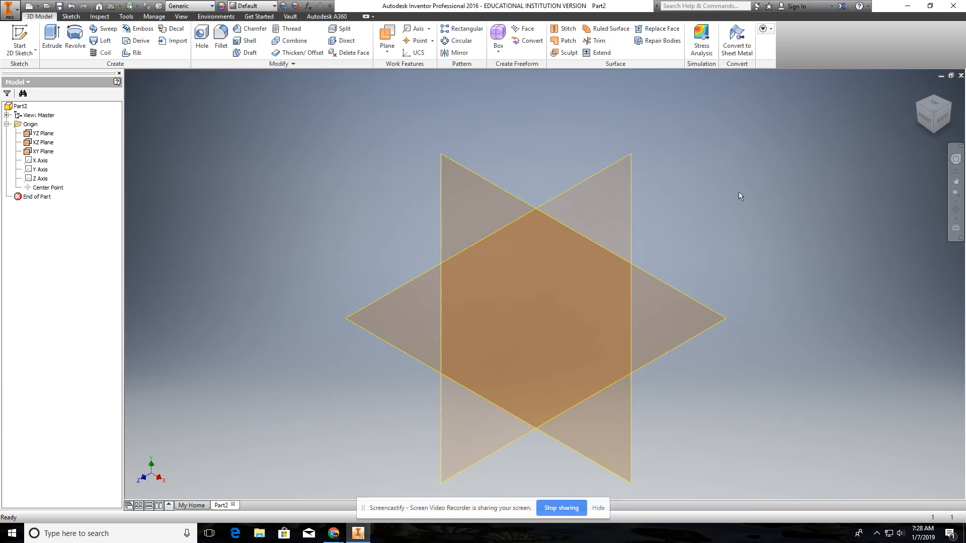
Step: Examine the three visible origin planes at different zoom levels and pan them across the view
scroll(739, 191, "down", 3)
scroll(739, 195, "up", 5)
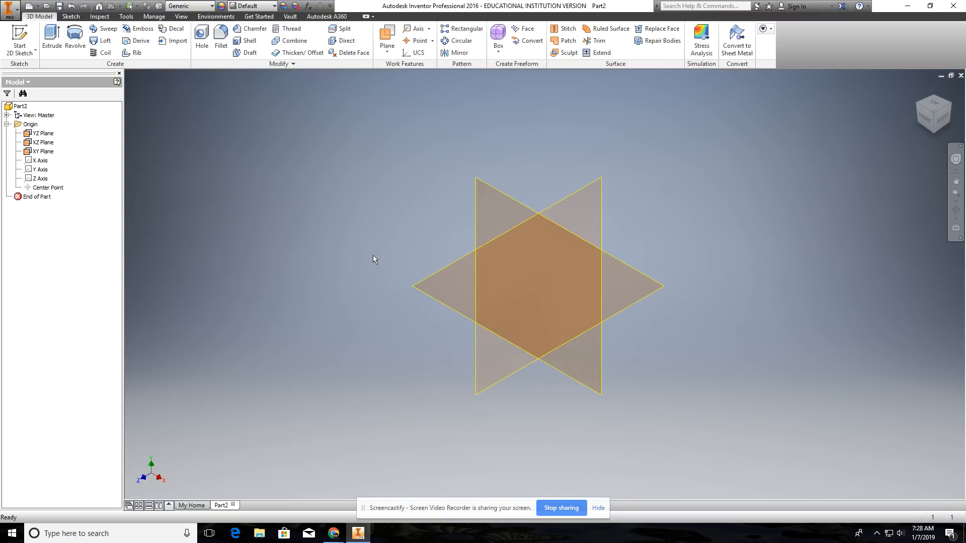
middle_click_drag(373, 255, 444, 208)
scroll(415, 257, "down", 5)
scroll(414, 256, "up", 9)
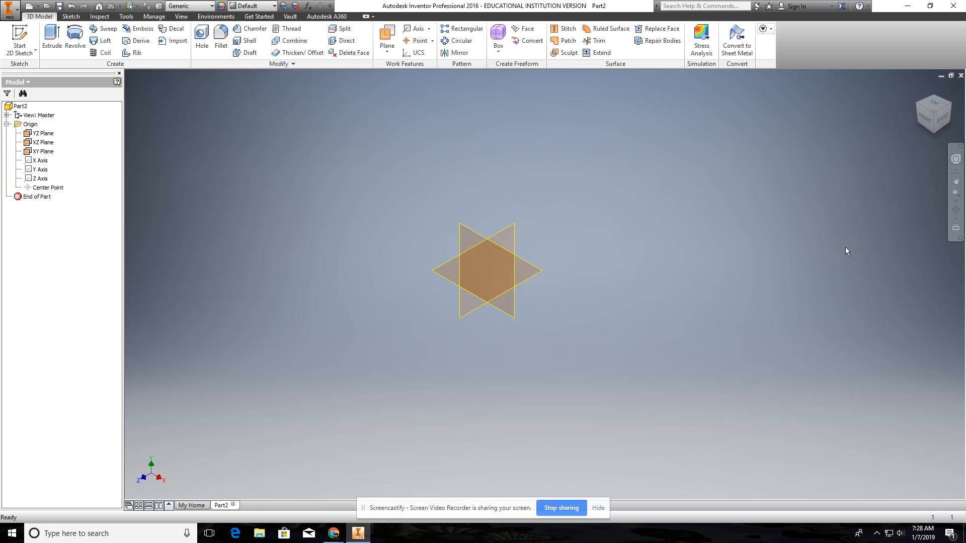
scroll(845, 246, "up", 4)
scroll(845, 246, "down", 8)
scroll(845, 246, "up", 5)
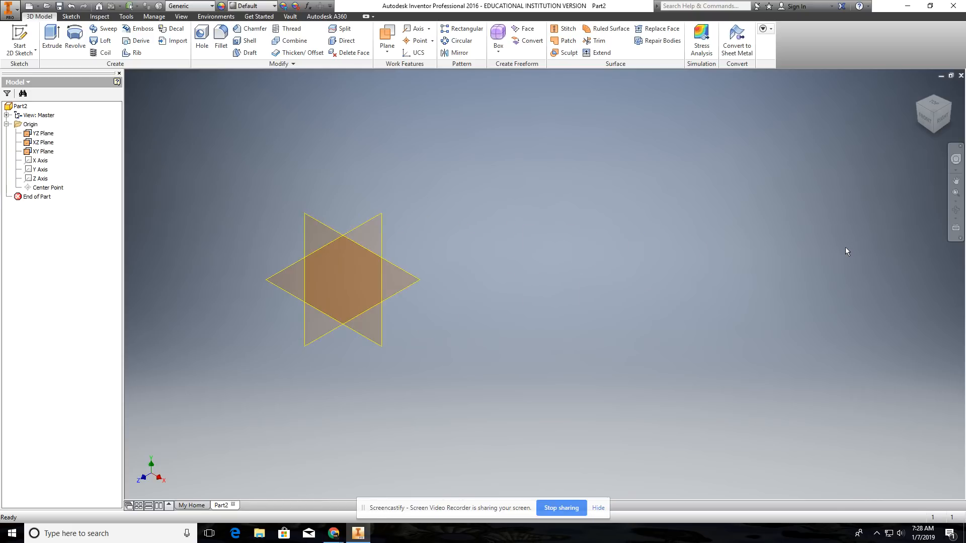
scroll(548, 259, "down", 4)
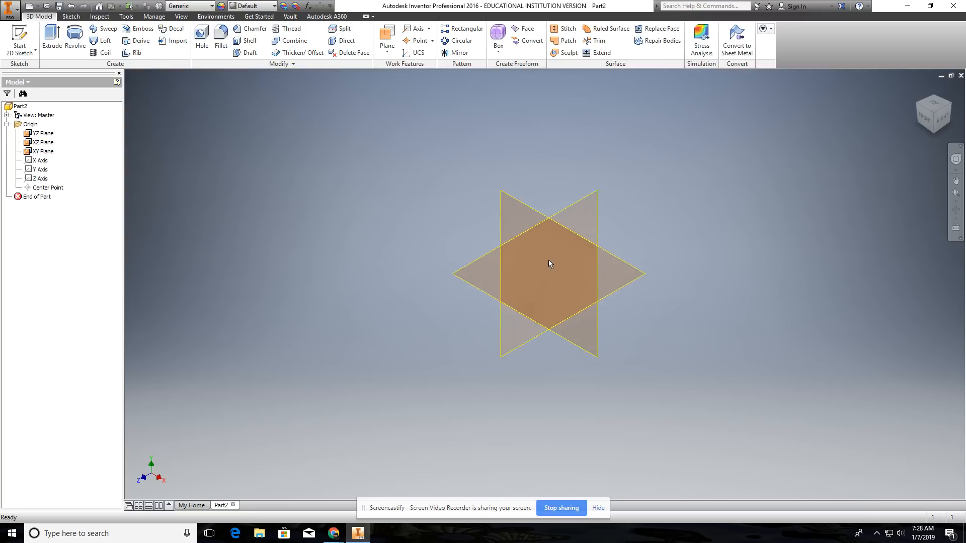
scroll(553, 281, "down", 4)
scroll(551, 278, "down", 2)
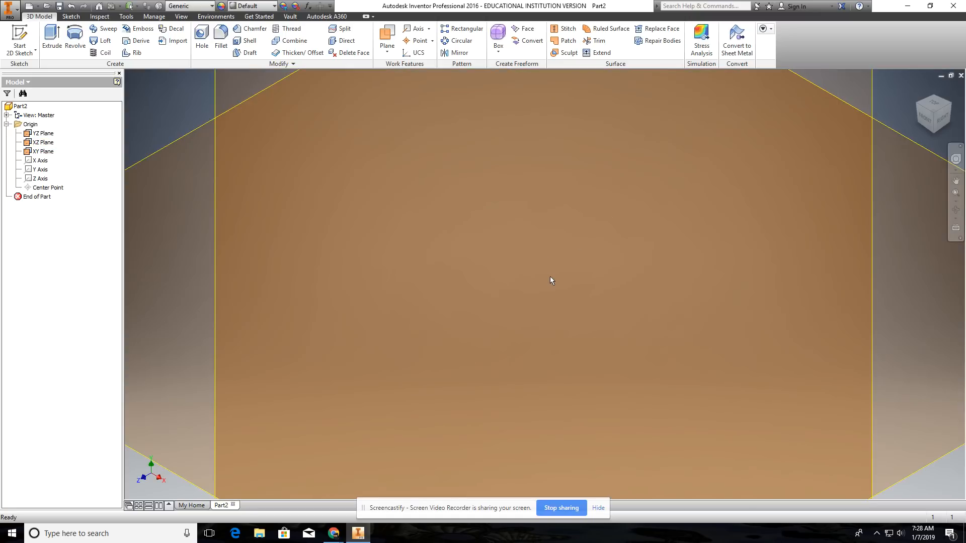
scroll(551, 278, "up", 6)
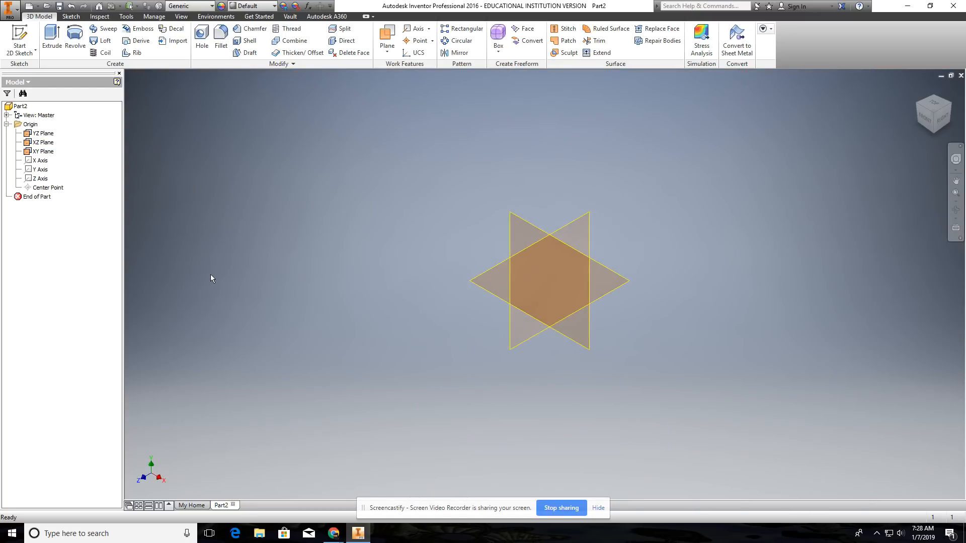
scroll(210, 279, "up", 2)
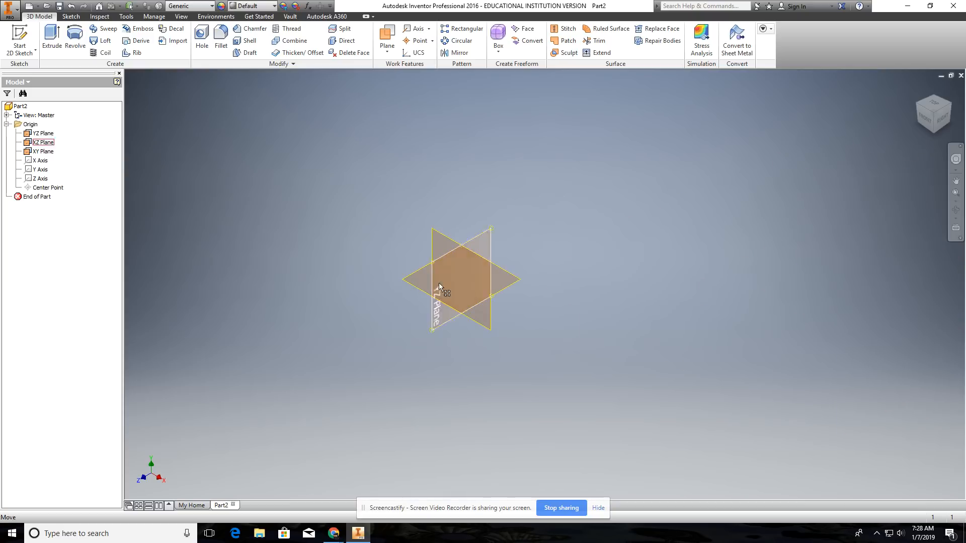
scroll(463, 280, "down", 2)
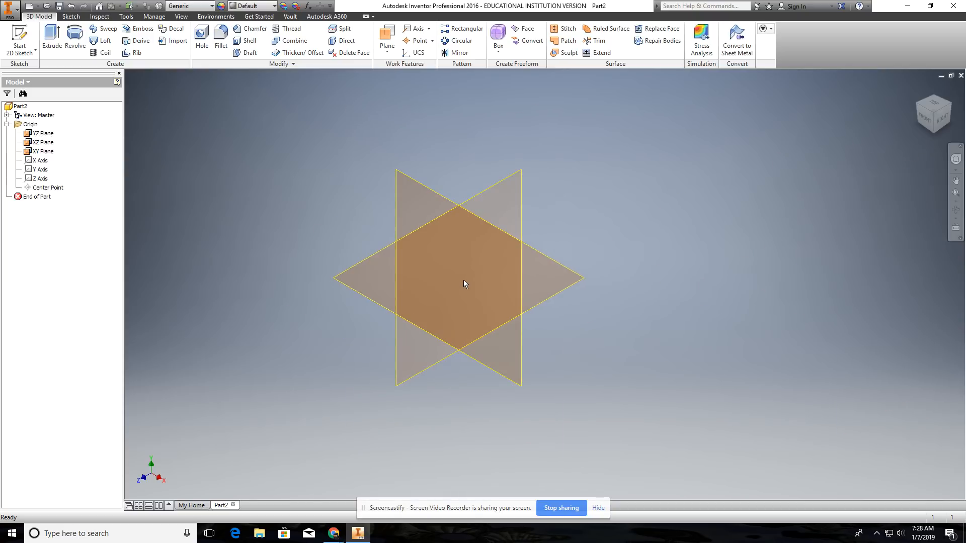
middle_click_drag(463, 280, 533, 288)
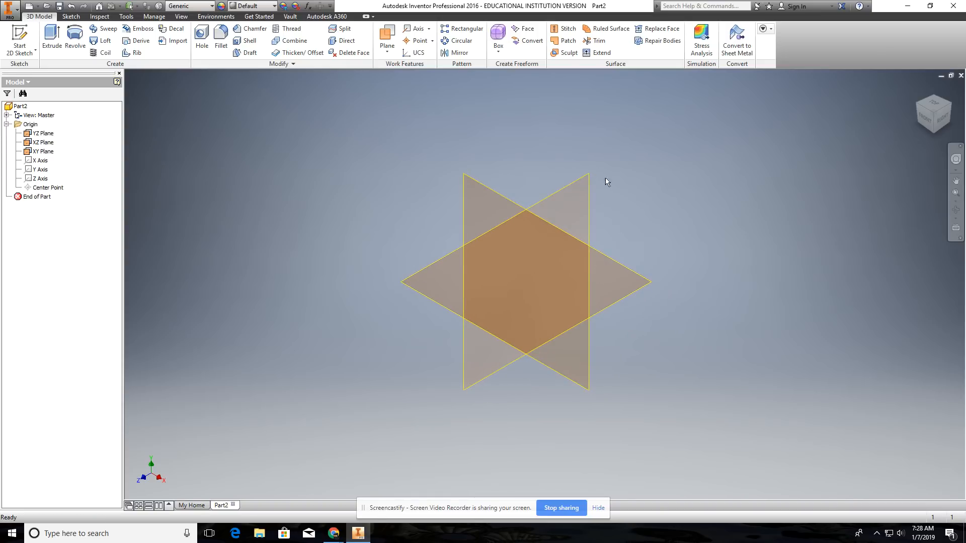
Step: View the origin planes from the top, return to the home view, and look at them more closely
left_click(935, 104)
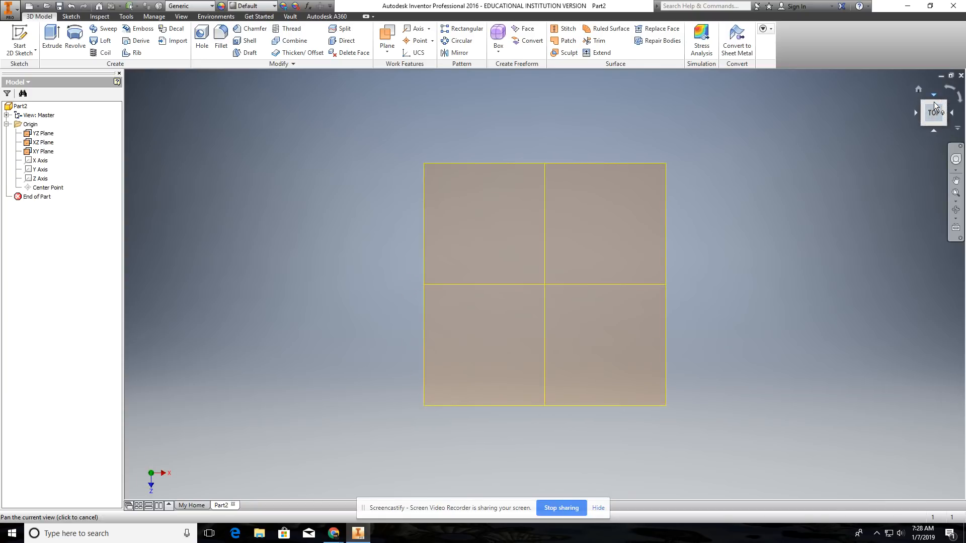
left_click(918, 89)
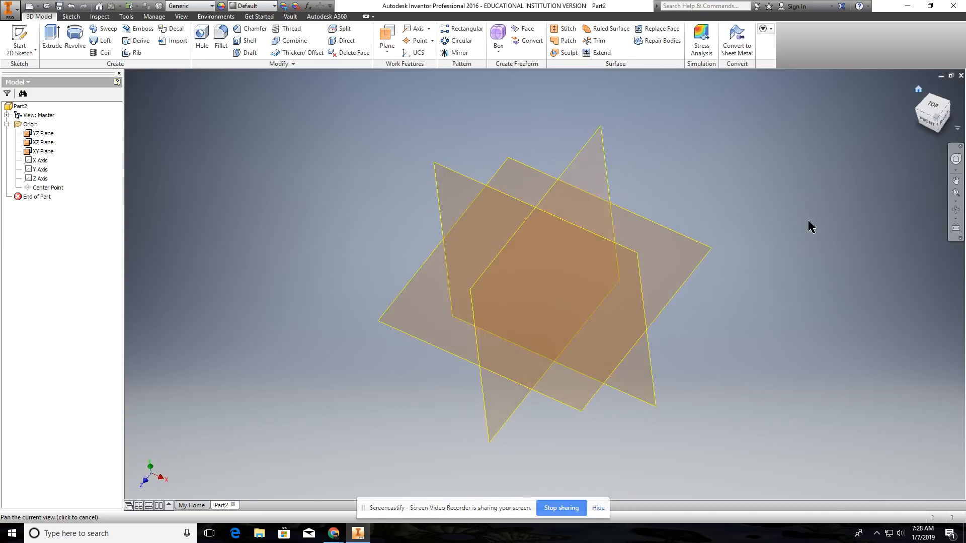
scroll(256, 266, "up", 3)
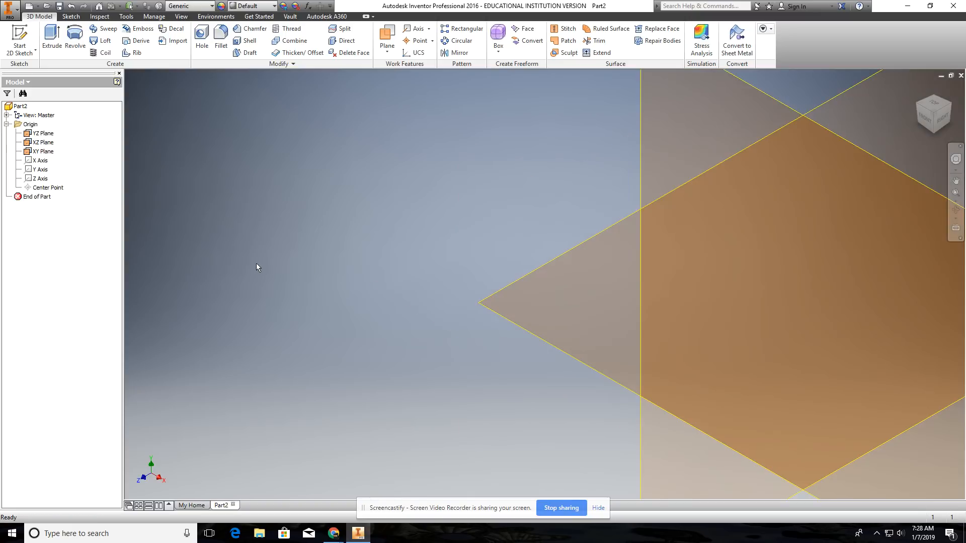
scroll(256, 266, "down", 3)
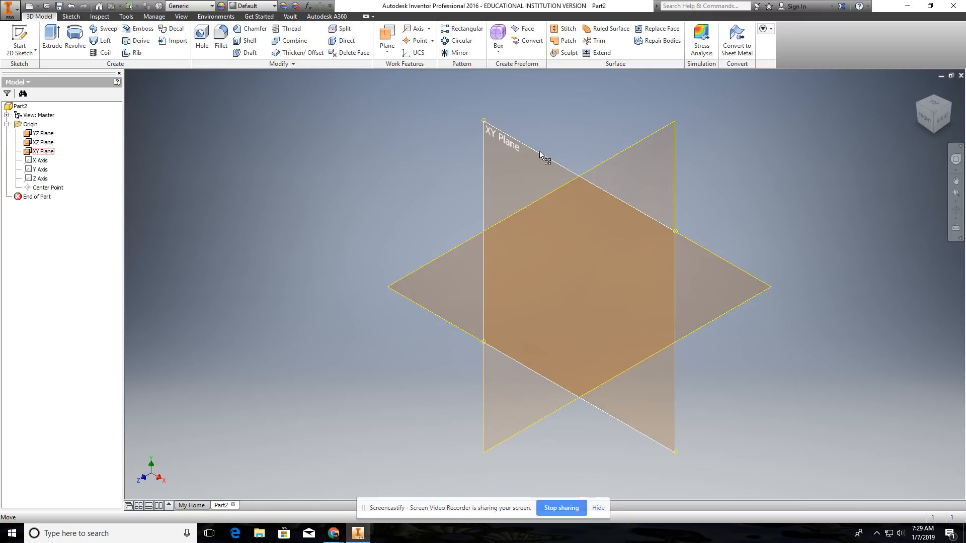
Step: Highlight the XY plane, view it from the front, return to the home view, and clear the selection
left_click(525, 146)
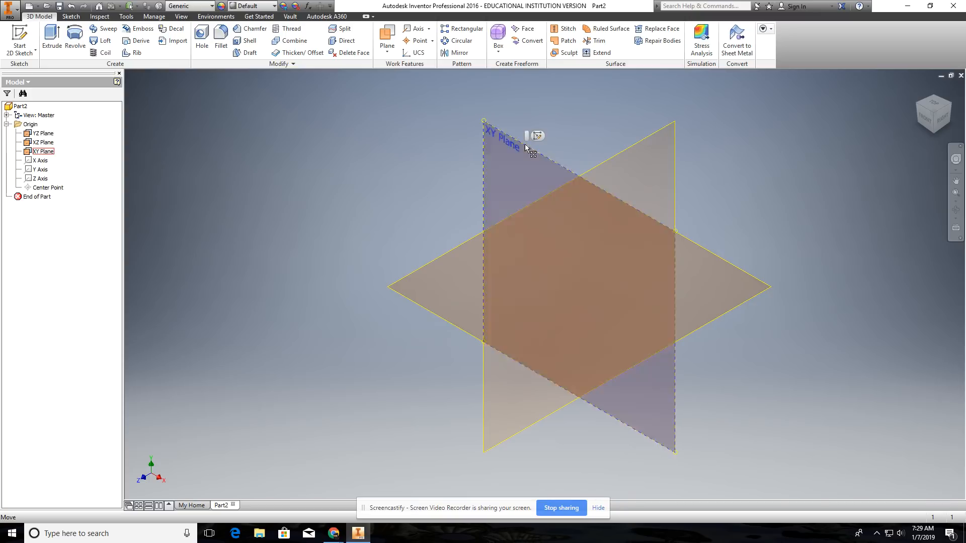
left_click(928, 123)
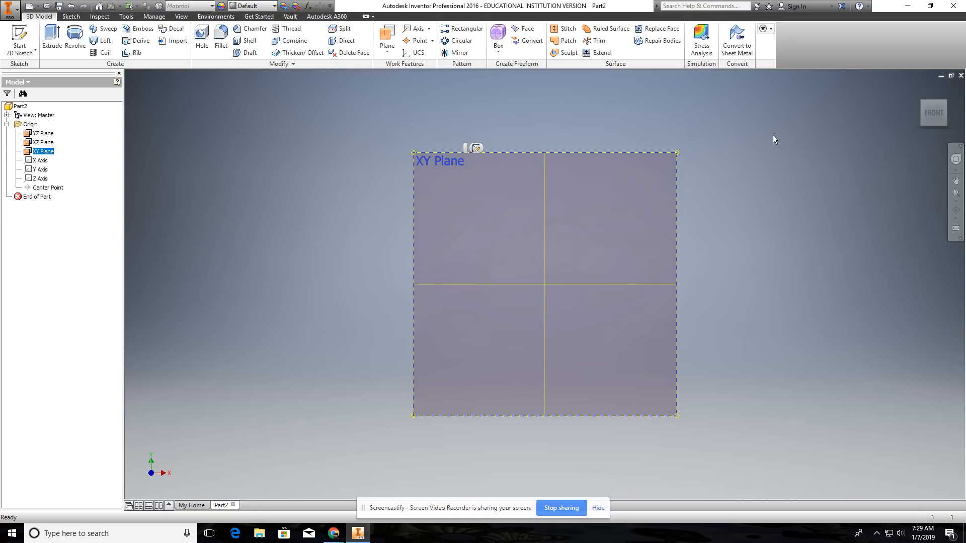
left_click(918, 89)
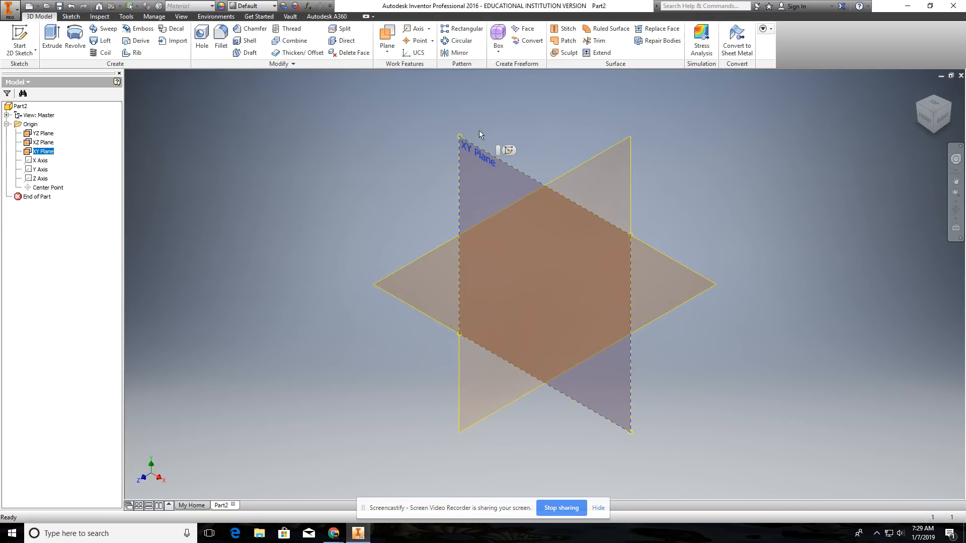
left_click(419, 139)
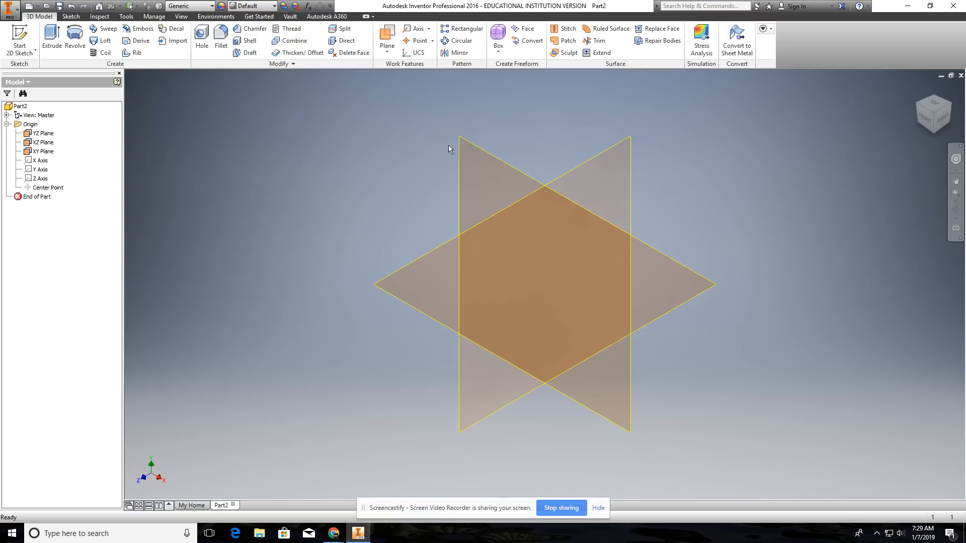
left_click(493, 159)
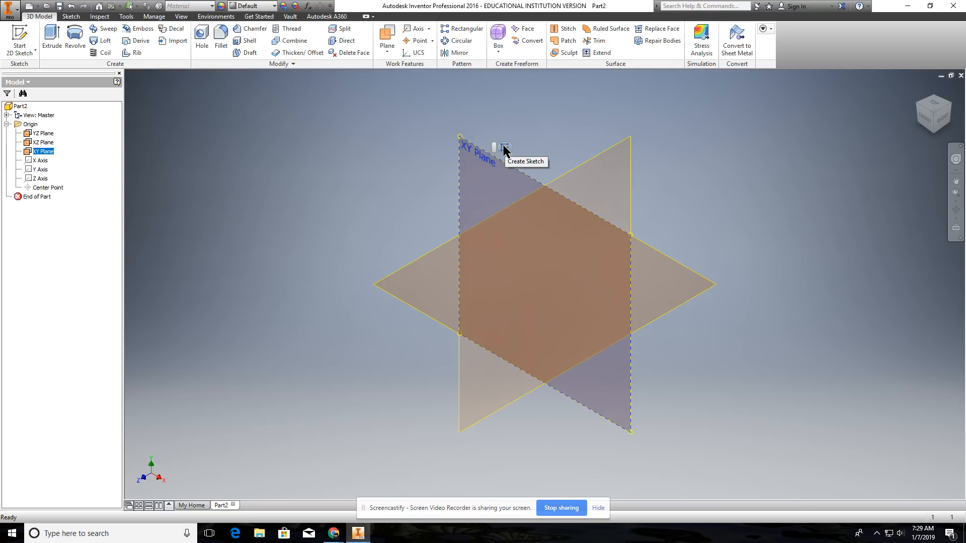
left_click(435, 149)
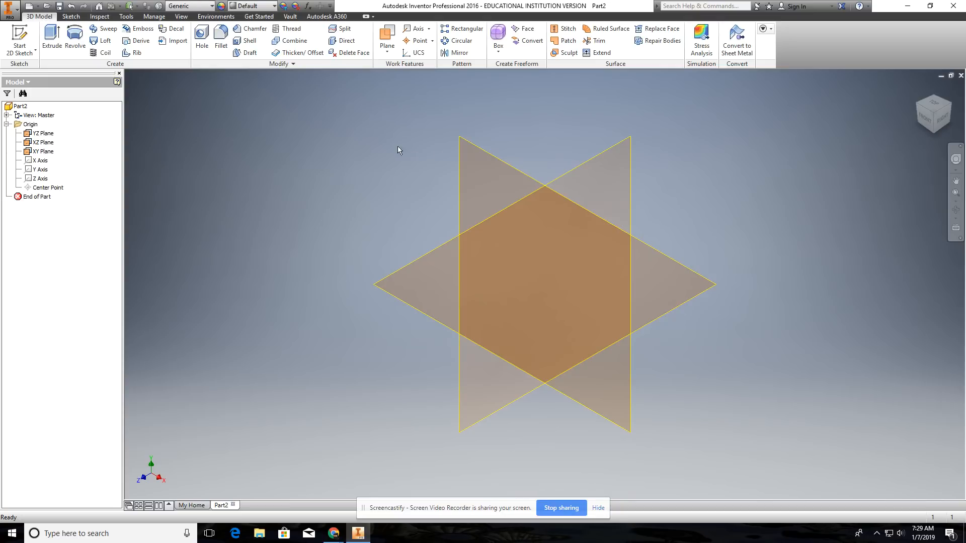
right_click(493, 159)
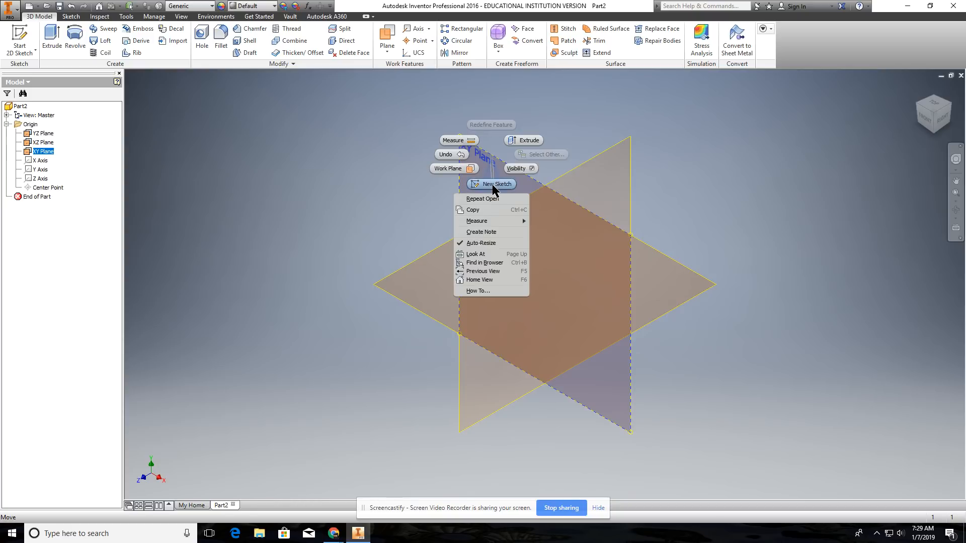
left_click(455, 140)
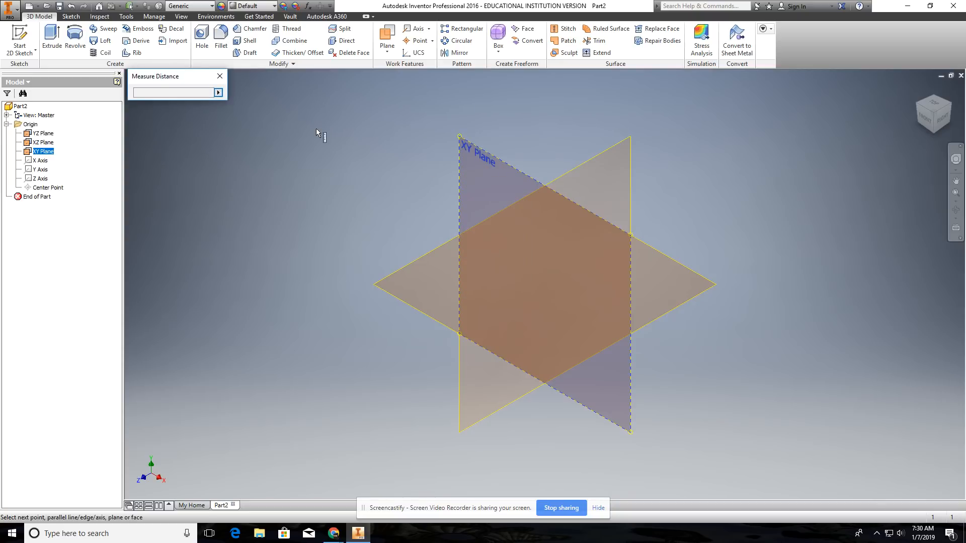
left_click(220, 76)
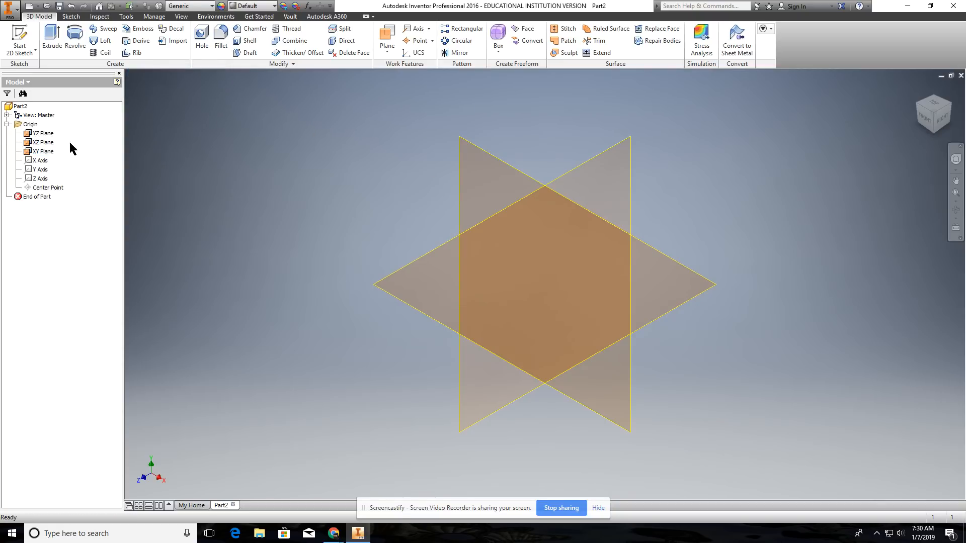
right_click(38, 152)
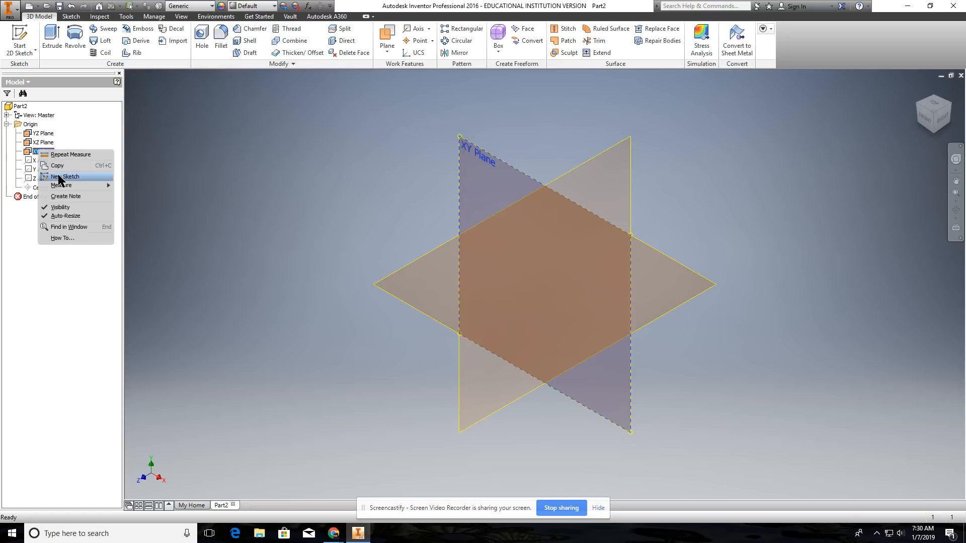
left_click(406, 124)
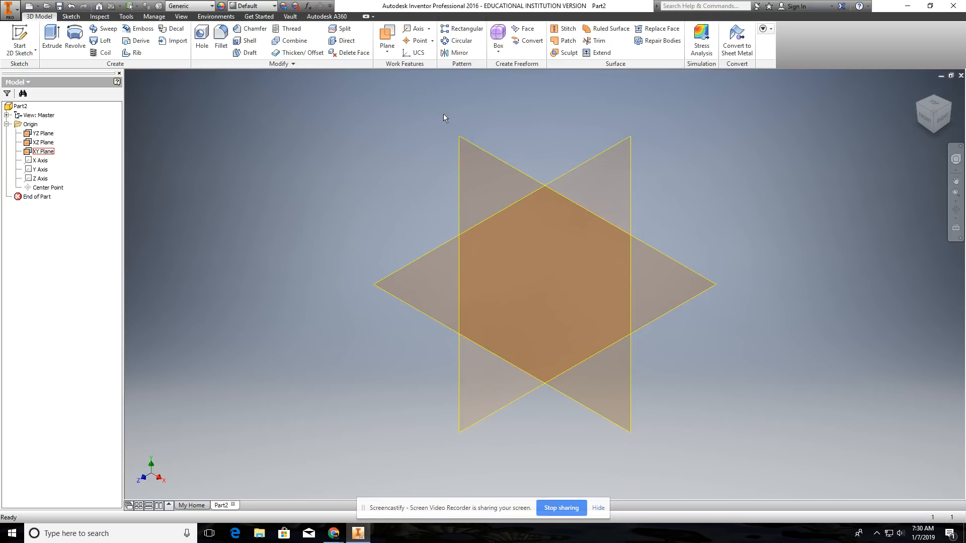
Step: Create a sketch on the XY plane and draw a 1 in horizontal line about 0.45 in above the origin
left_click(486, 154)
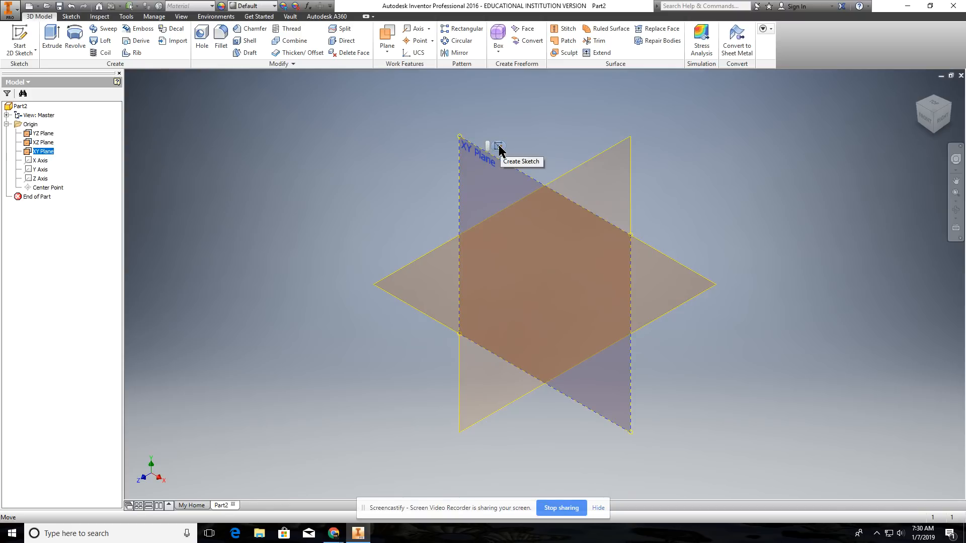
left_click(499, 147)
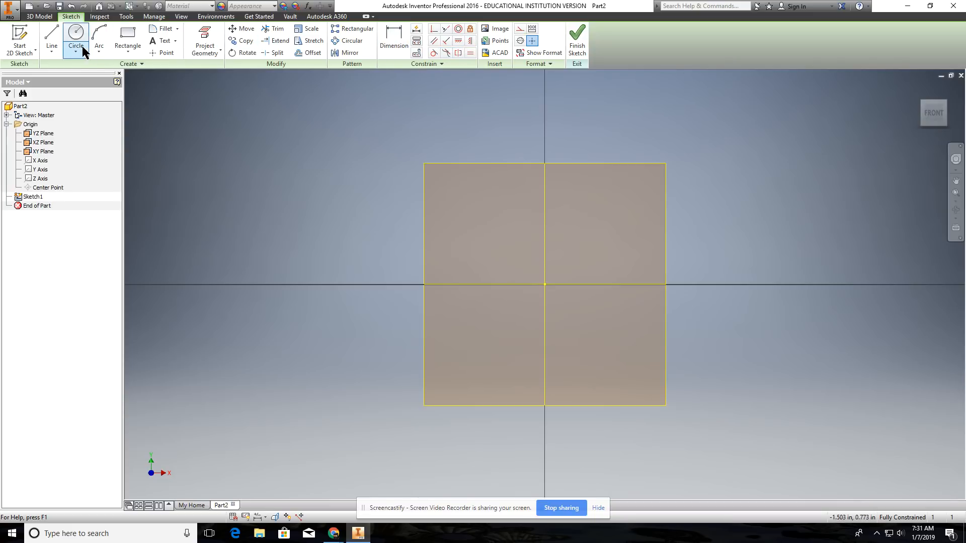
left_click(52, 38)
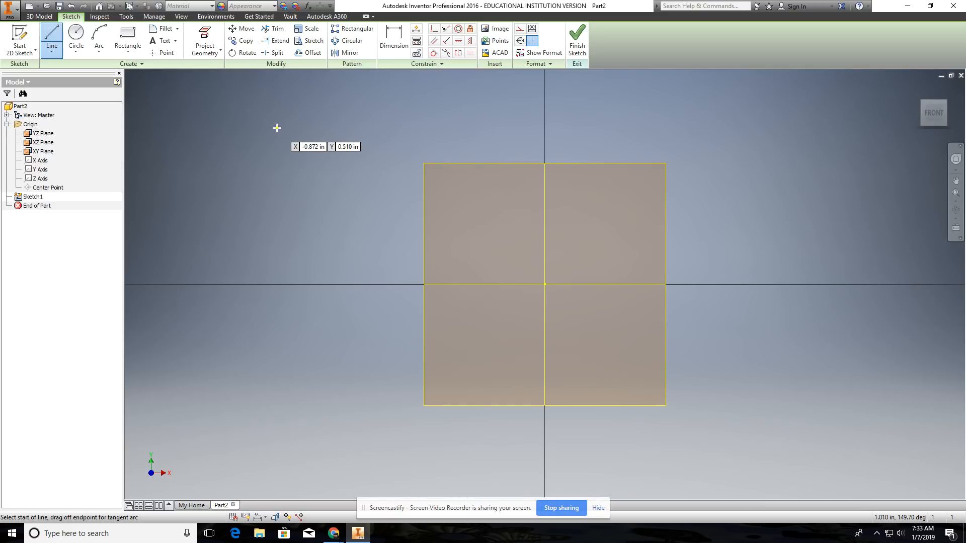
left_click(384, 147)
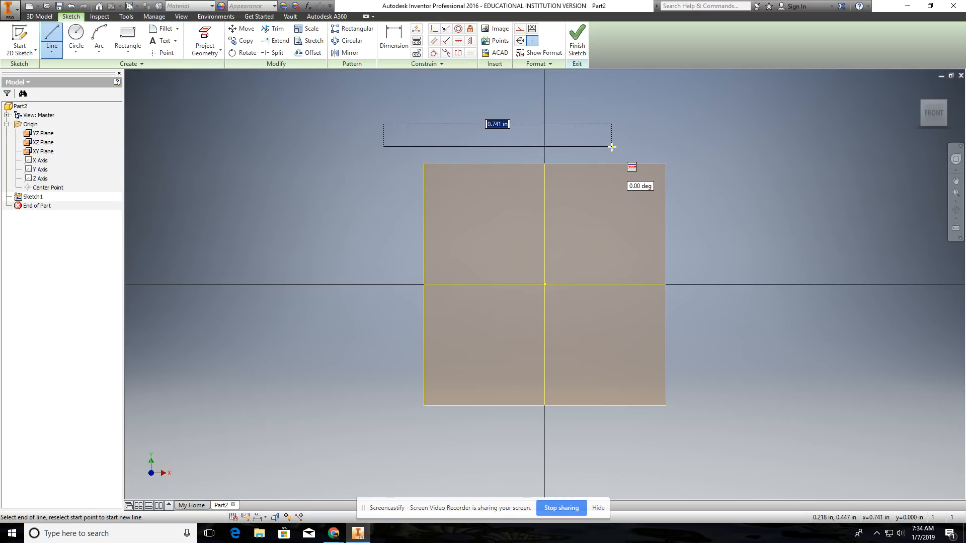
type("1")
key("Return")
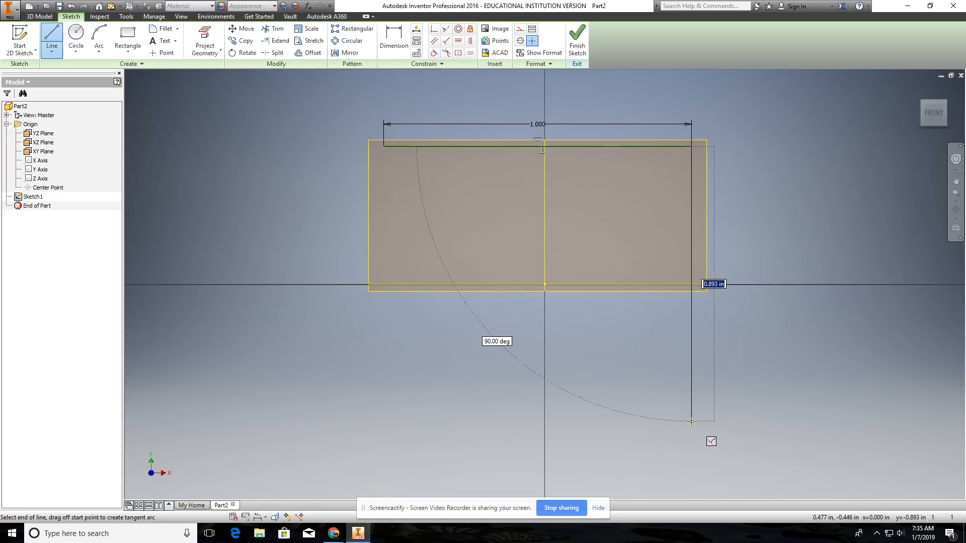
Step: Complete a closed 1 in square below the horizontal line, setting its right side to 1 in, and end the Line command
type("1")
key("Return")
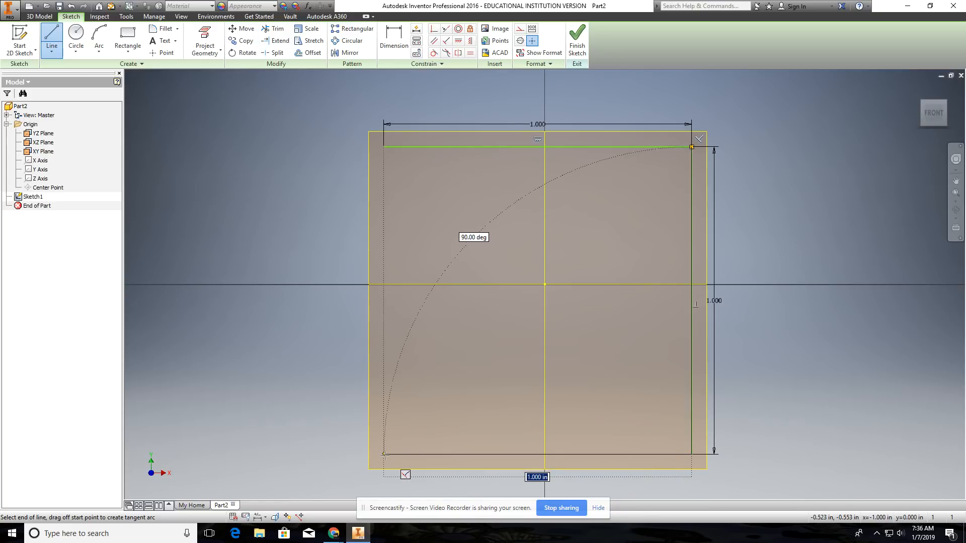
left_click(385, 455)
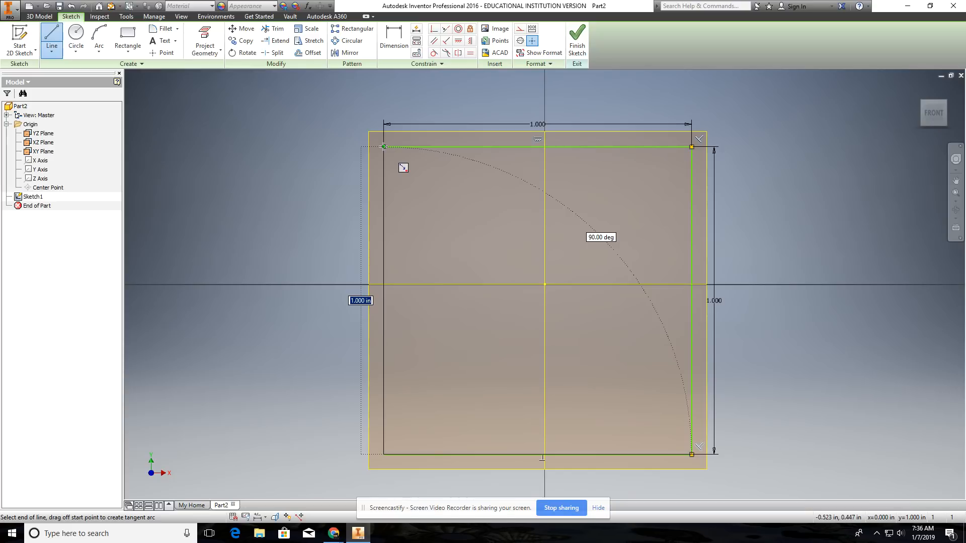
left_click(383, 147)
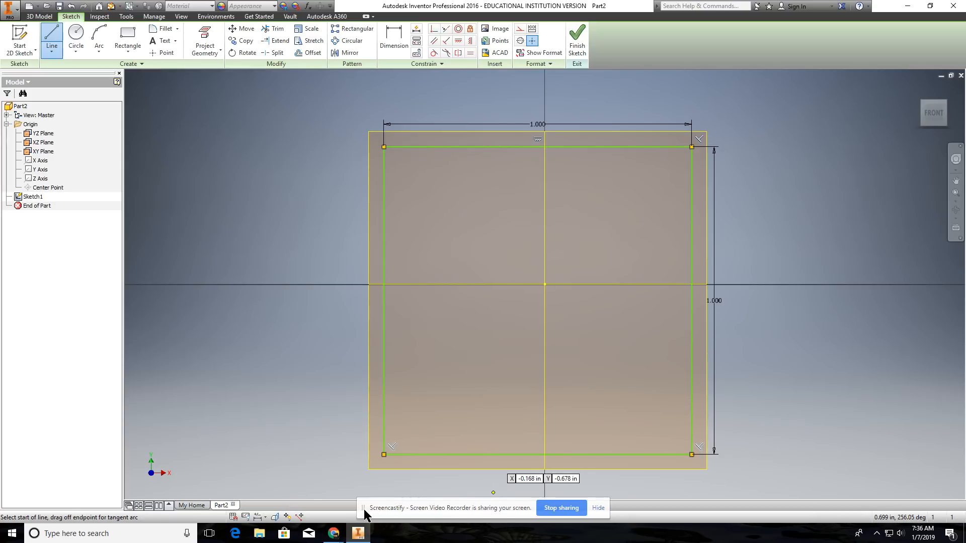
mouse_move(365, 514)
left_mouse_down()
mouse_move(148, 478)
mouse_move(77, 487)
left_mouse_up()
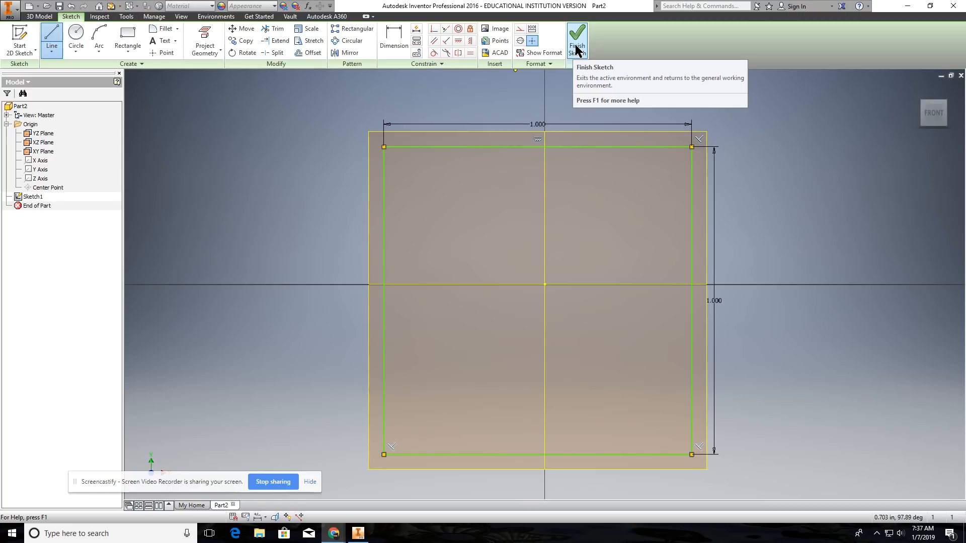
right_click(785, 142)
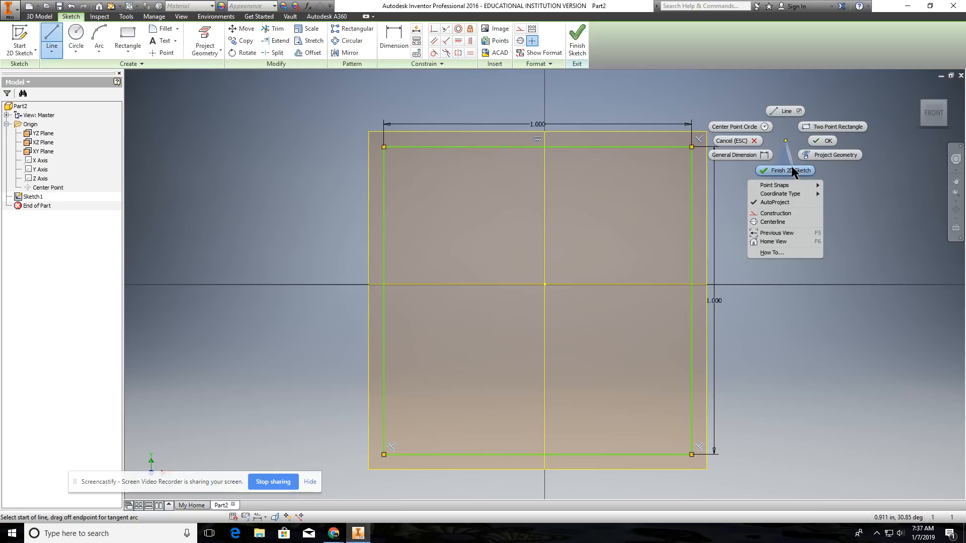
left_click(738, 141)
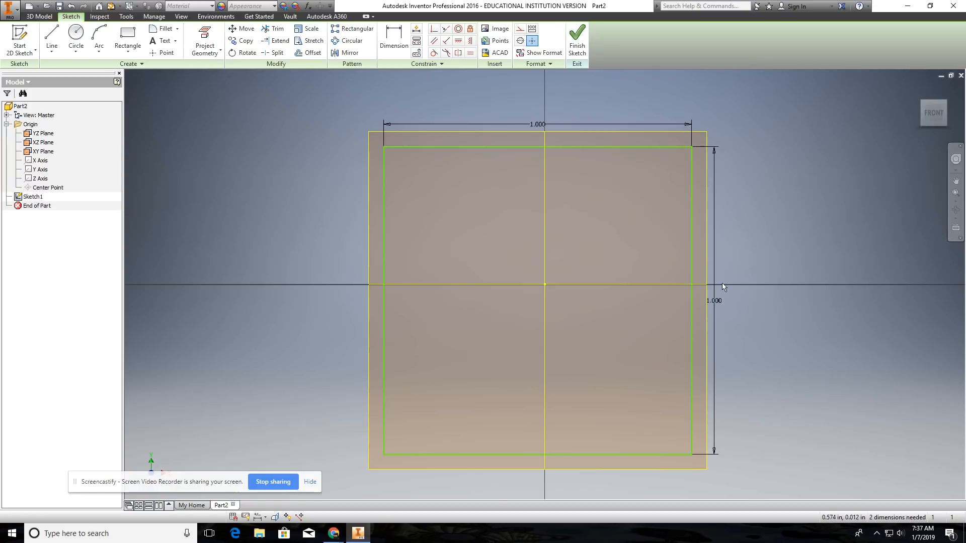
Step: Shift the dimensioned square around the sketch by its top edge and its two bottom corners
mouse_move(738, 333)
middle_mouse_down()
mouse_move(680, 289)
mouse_move(715, 346)
mouse_move(743, 297)
mouse_move(696, 340)
mouse_move(672, 340)
middle_mouse_up()
scroll(765, 314, "up", 3)
scroll(765, 314, "down", 5)
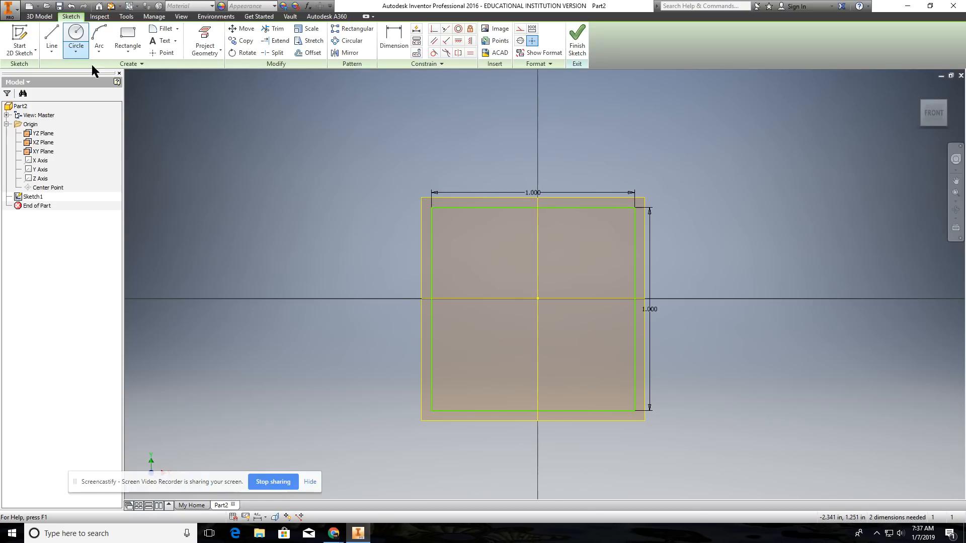
left_click_drag(530, 208, 524, 182)
mouse_move(420, 231)
left_mouse_down()
mouse_move(307, 229)
mouse_move(489, 235)
mouse_move(405, 231)
mouse_move(457, 231)
mouse_move(490, 183)
mouse_move(496, 153)
mouse_move(490, 200)
left_mouse_up()
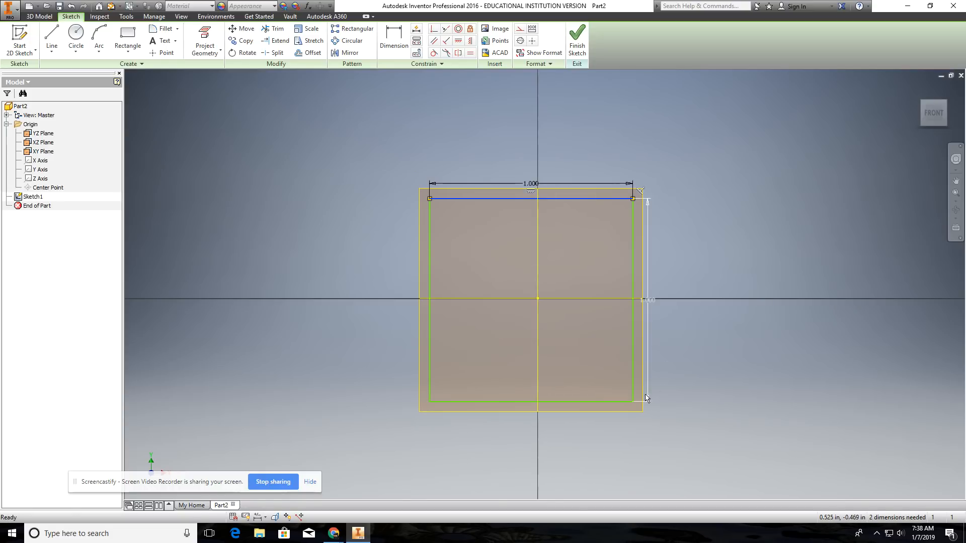
mouse_move(632, 406)
left_mouse_down()
mouse_move(714, 432)
mouse_move(767, 380)
mouse_move(608, 383)
mouse_move(649, 417)
mouse_move(640, 420)
left_mouse_up()
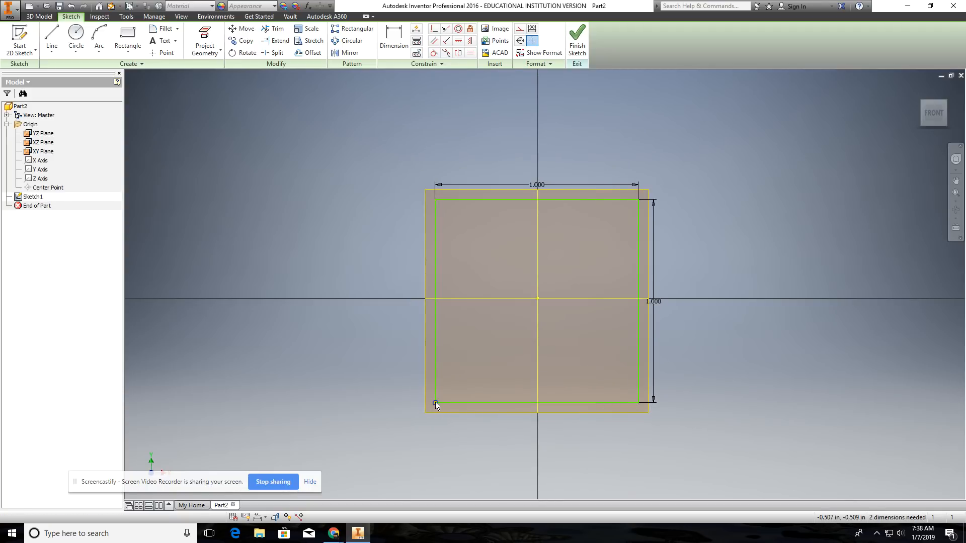
mouse_move(436, 403)
left_mouse_down()
mouse_move(360, 416)
mouse_move(379, 398)
mouse_move(440, 402)
left_mouse_up()
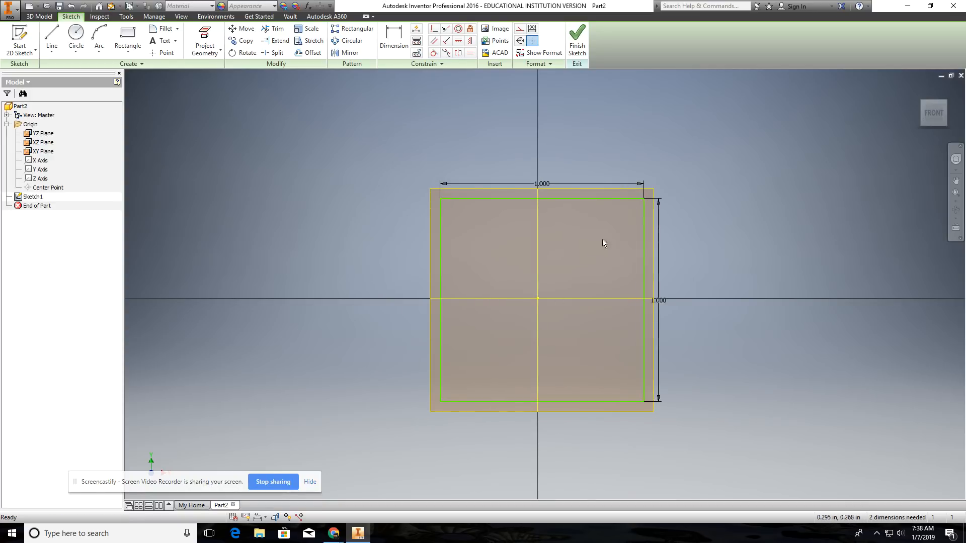
Step: Delete the square's width and height dimensions, then reshape it by lowering the top edge and moving the right edge outward
left_click(614, 186)
key("Delete")
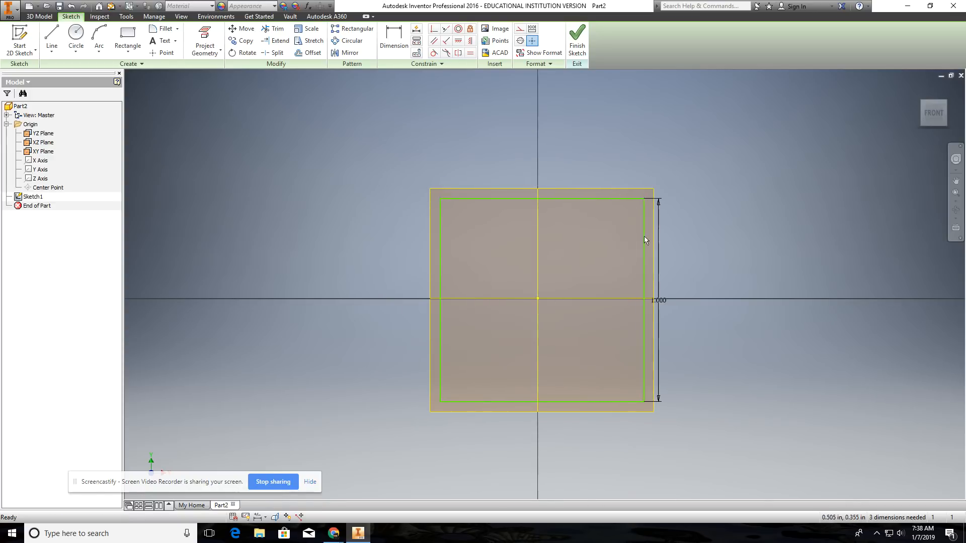
left_click(659, 301)
key("Delete")
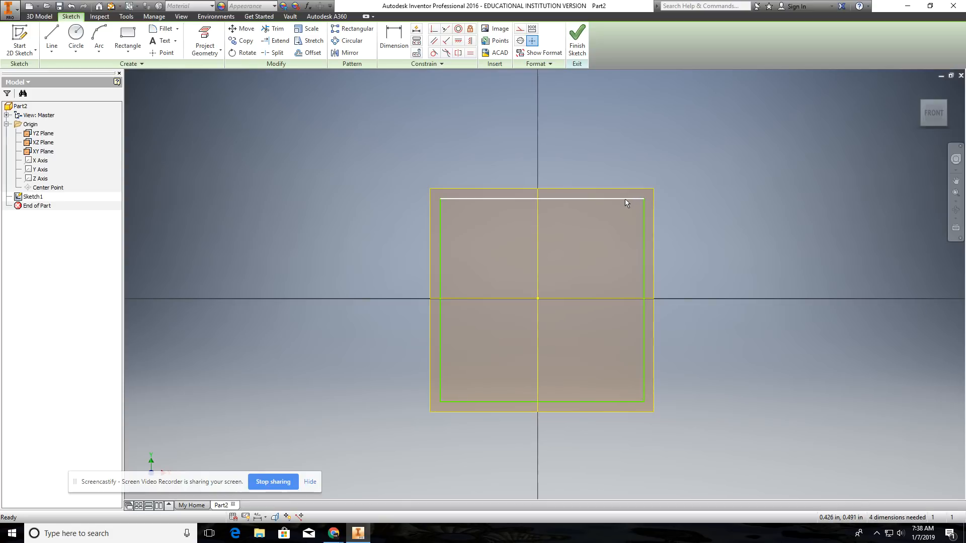
mouse_move(626, 200)
left_mouse_down()
mouse_move(623, 123)
mouse_move(604, 262)
mouse_move(609, 150)
mouse_move(601, 218)
left_mouse_up()
mouse_move(645, 258)
left_mouse_down()
mouse_move(742, 269)
mouse_move(569, 269)
mouse_move(714, 267)
mouse_move(677, 267)
mouse_move(697, 268)
left_mouse_up()
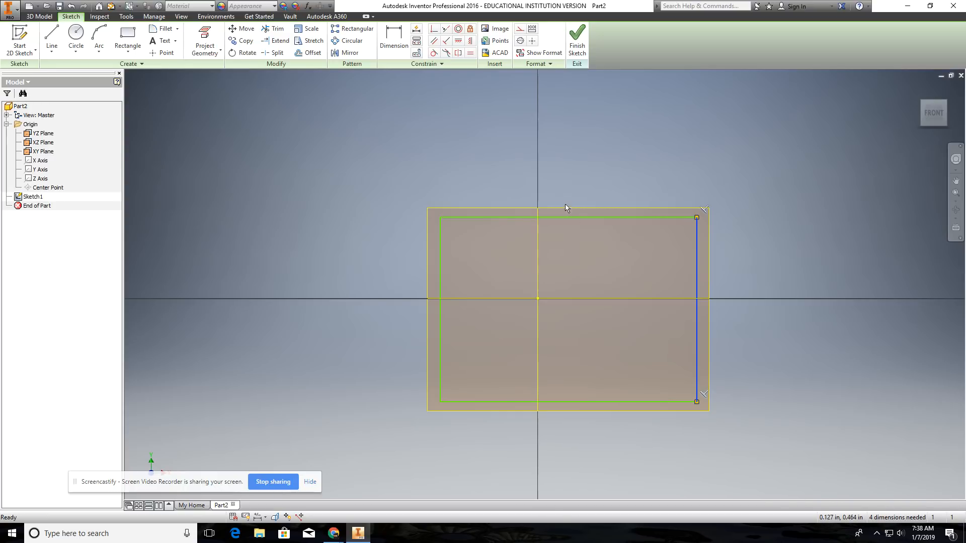
Step: Dimension the rectangle's top edge and right edge at 1 in each
left_click(398, 36)
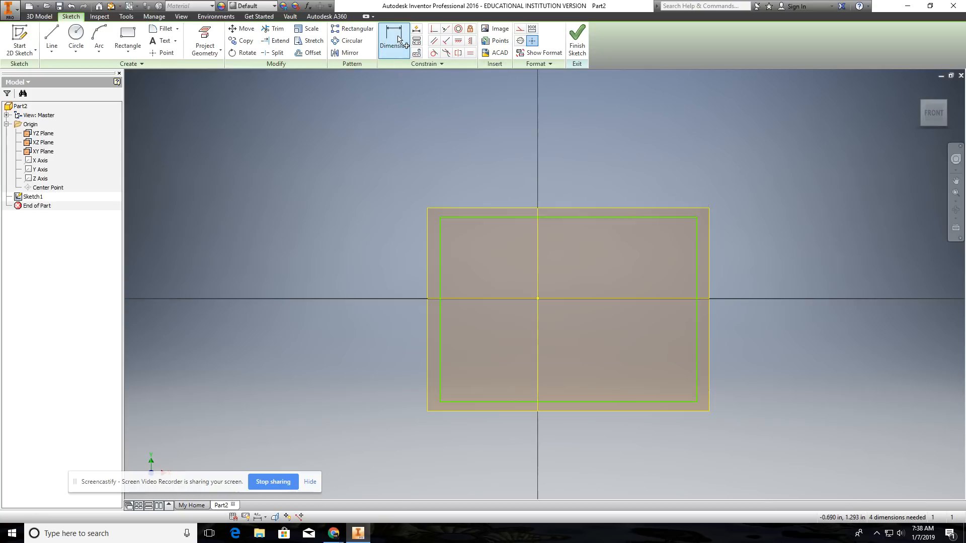
left_click(503, 218)
left_click(539, 179)
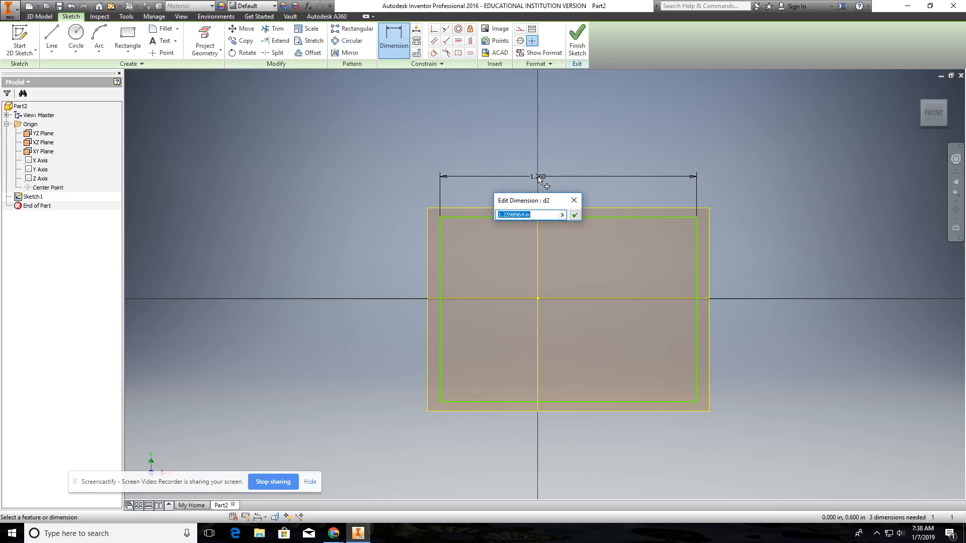
type("1")
key("Return")
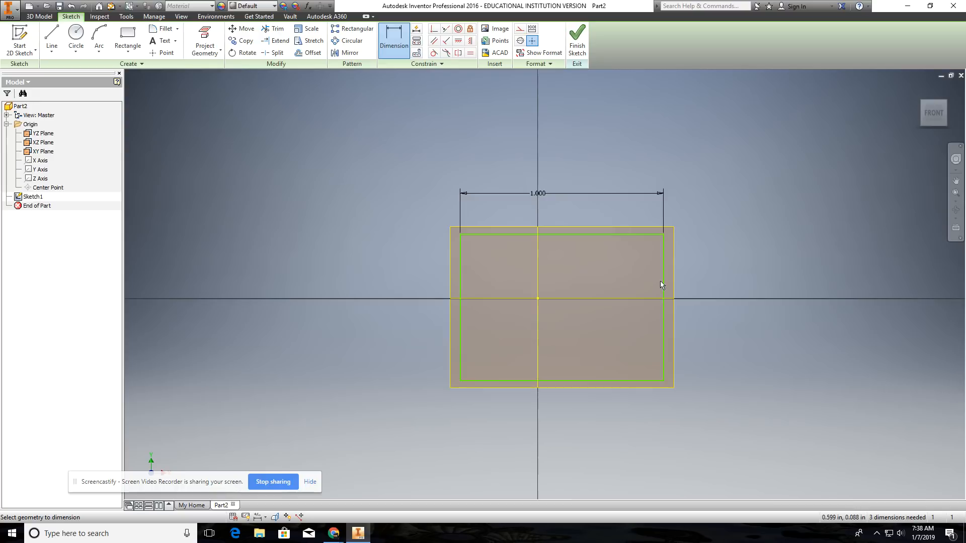
left_click(662, 287)
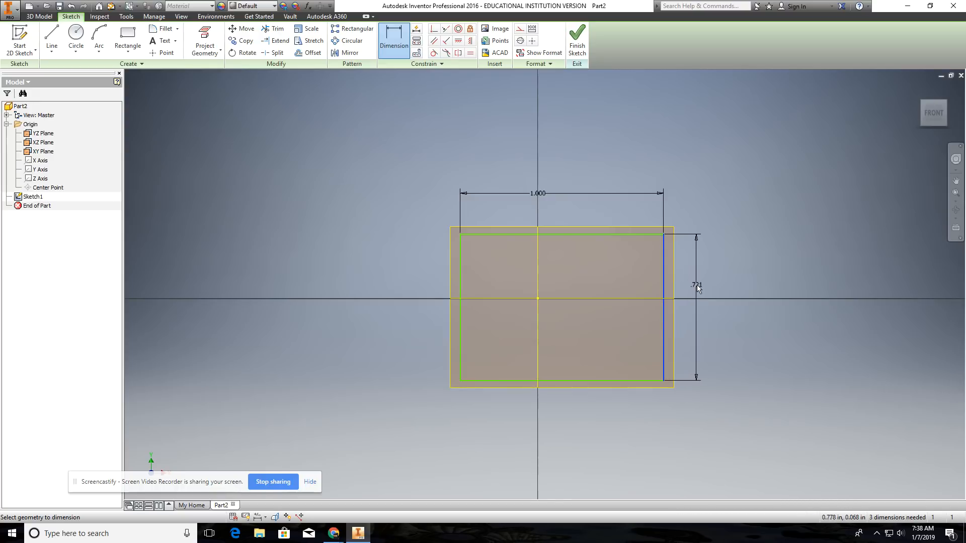
left_click(699, 285)
type("1")
key("Return")
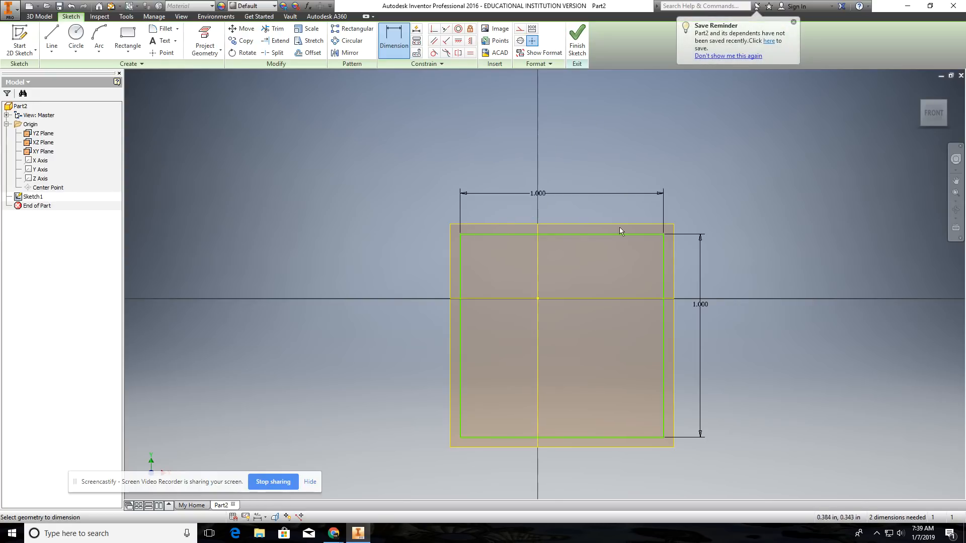
Step: Shift the square slightly to the left by its left edge
middle_click_drag(728, 211, 690, 187)
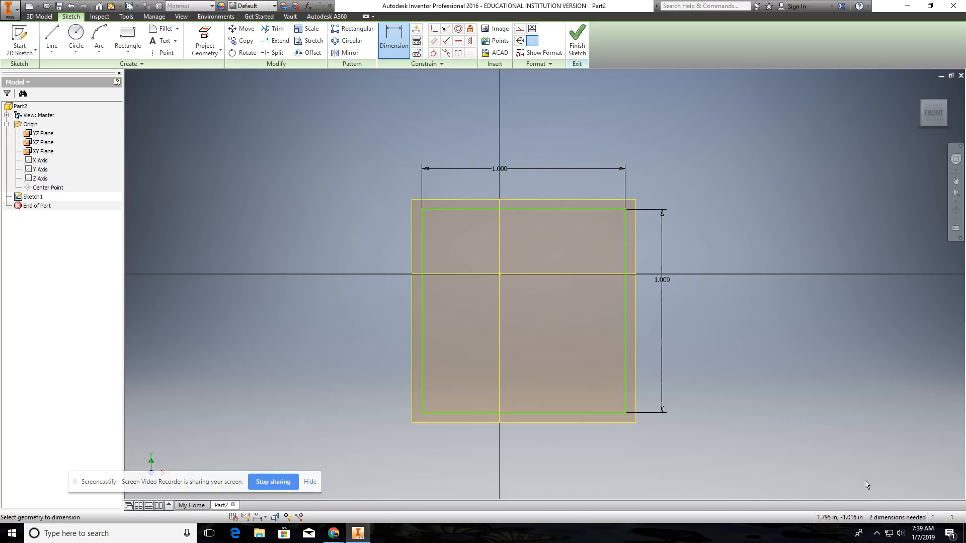
left_click(484, 209)
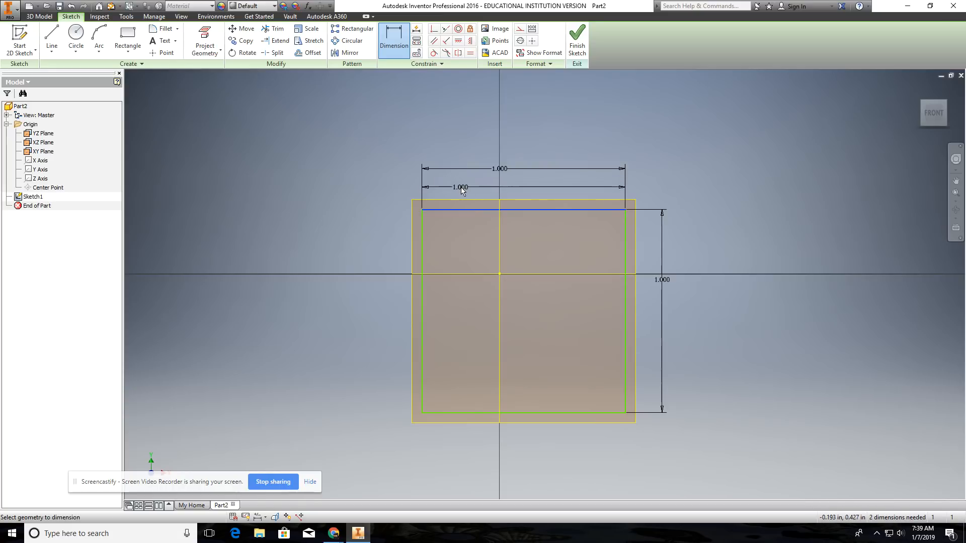
key("Escape")
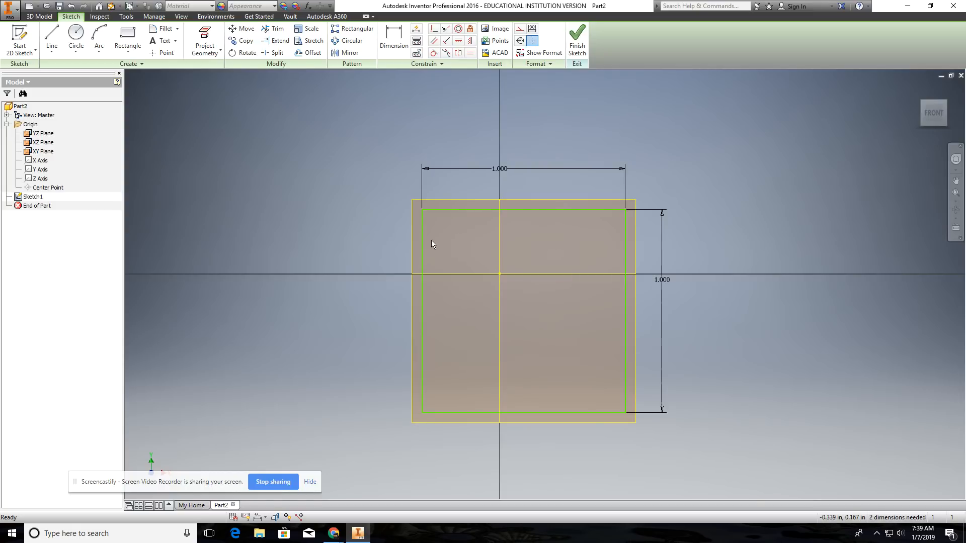
left_click_drag(425, 240, 394, 201)
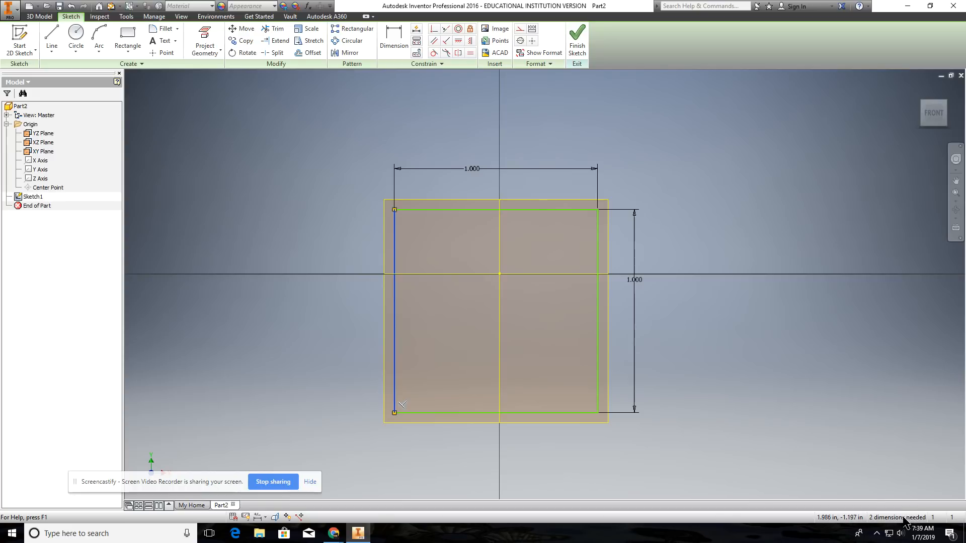
Step: Dimension the horizontal distance from the origin to the square's right edge at 0.5 in
left_click(393, 36)
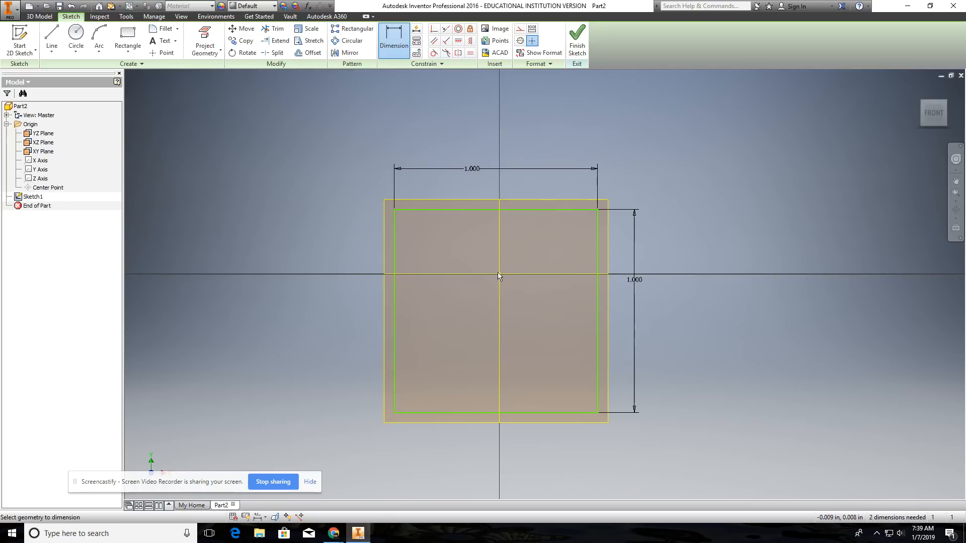
left_click(598, 245)
left_click(548, 134)
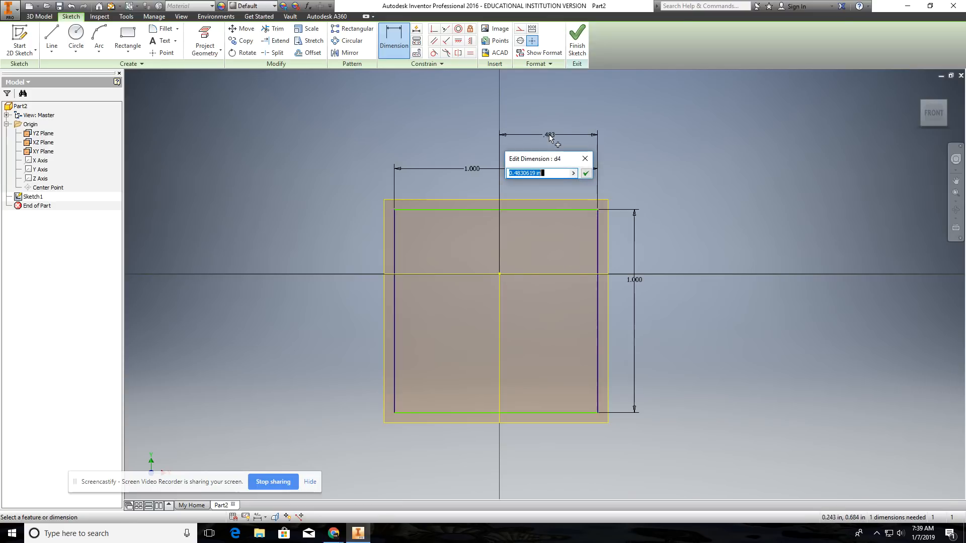
type(".5")
key("Return")
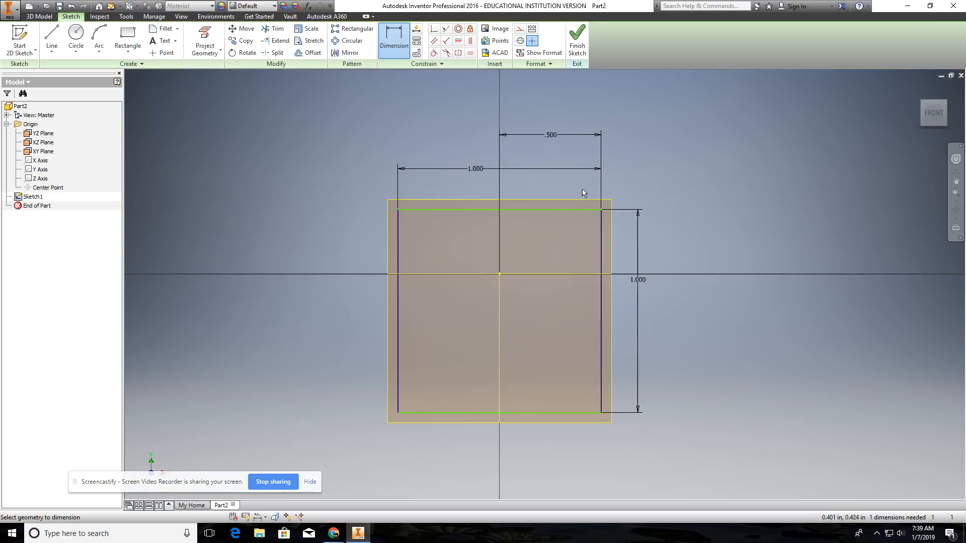
Step: Dimension the vertical distance from the origin to the square's top-right corner at 0.5 in
left_click(500, 274)
left_click(601, 210)
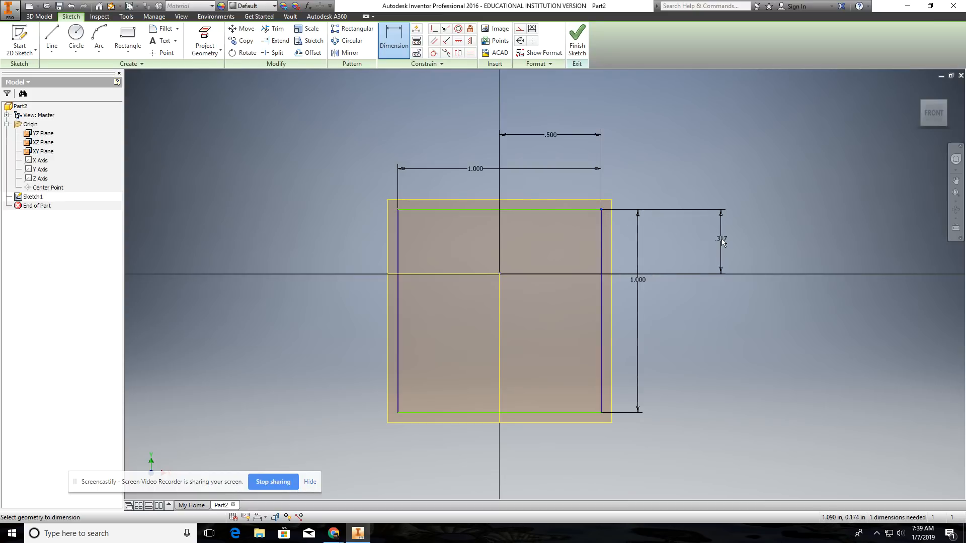
left_click(721, 239)
type(".5")
key("Return")
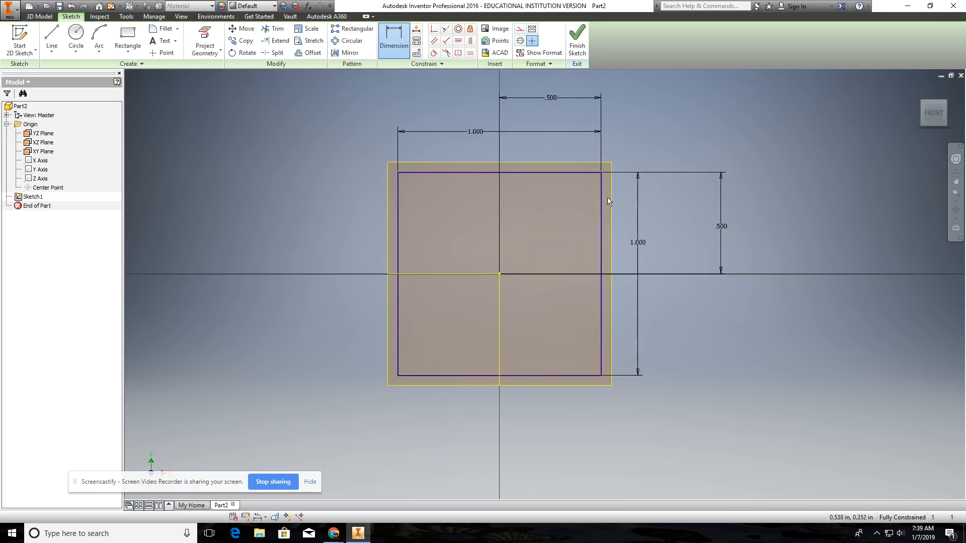
Step: Check the constrained square by selecting its top, left and bottom edges, leaving the Dimension command
left_click(494, 172)
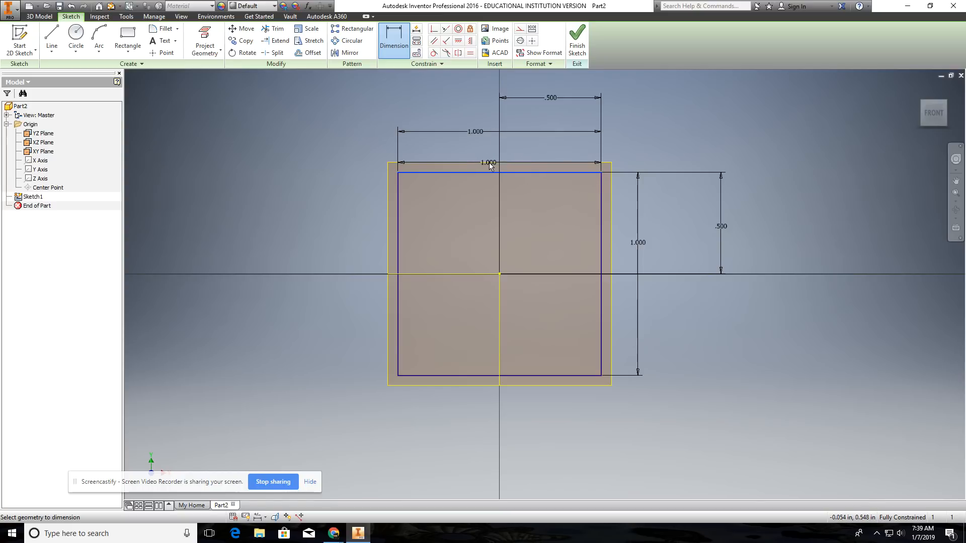
key("Escape")
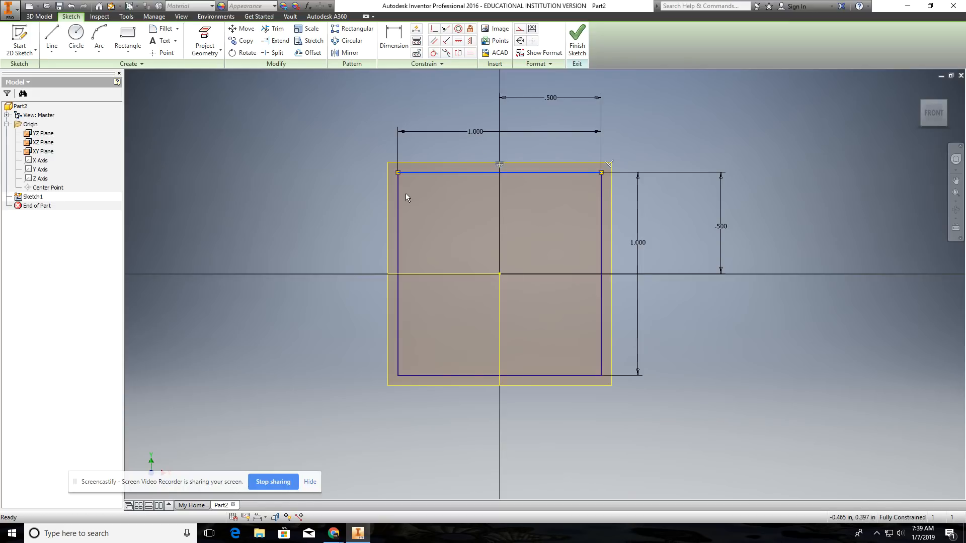
left_click(397, 203)
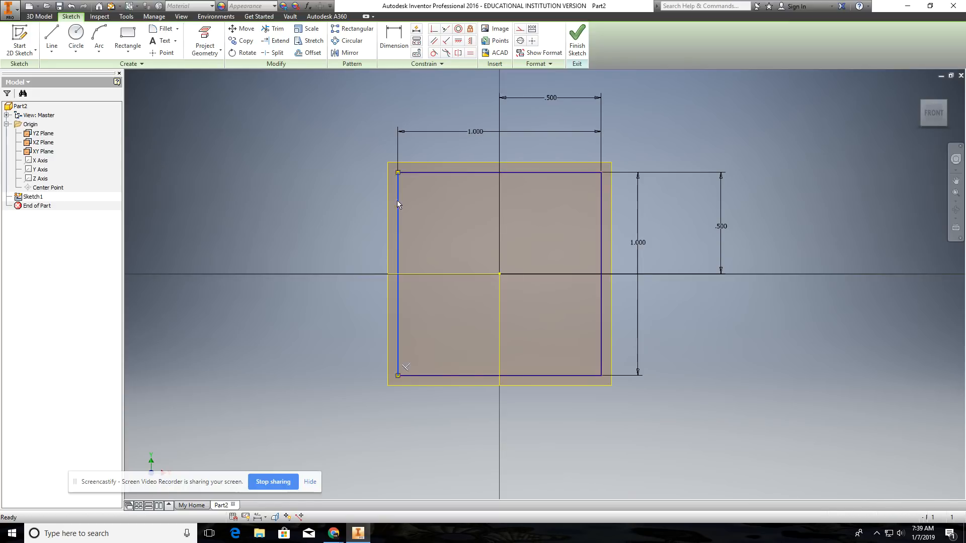
left_click(455, 376)
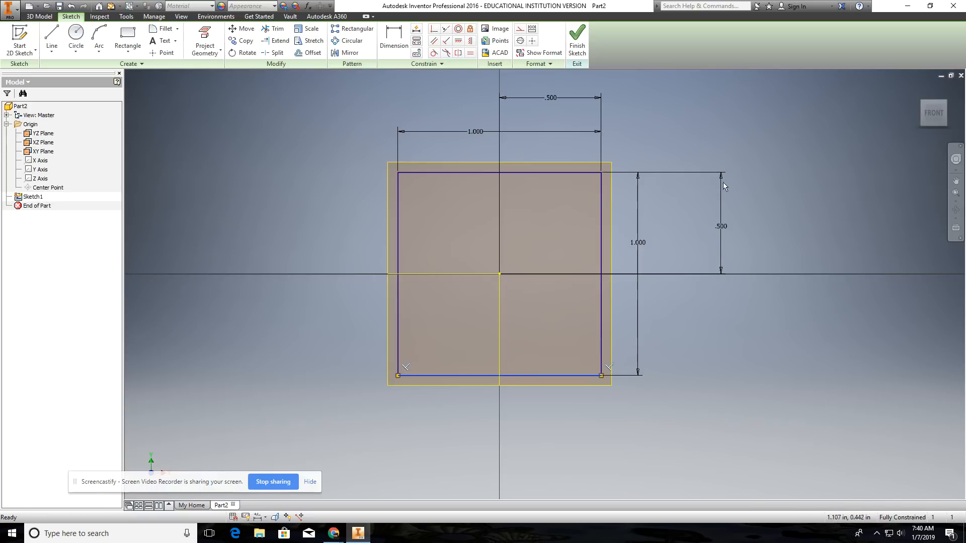
Step: Delete both 0.5 in origin dimensions and the square's 1 in height dimension
left_click(554, 96)
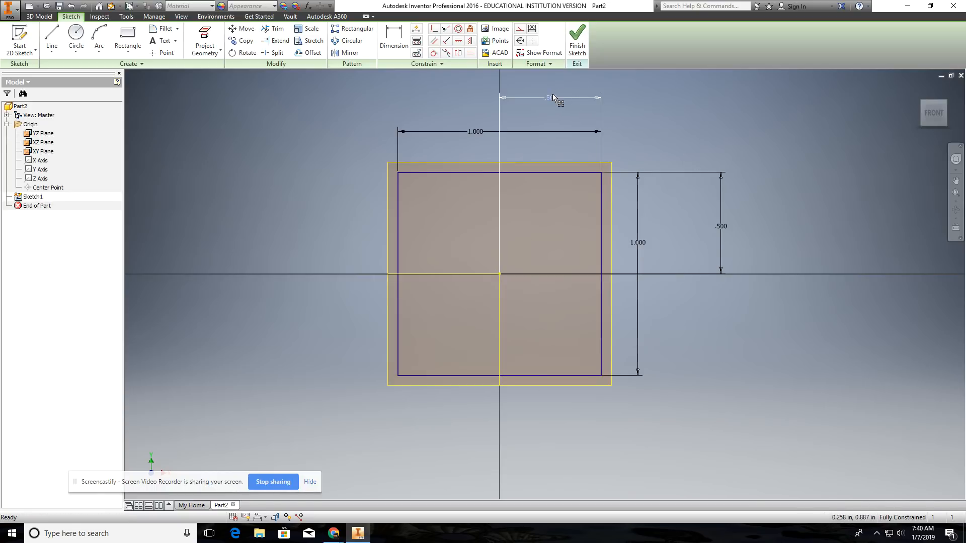
key("Delete")
left_click(716, 223)
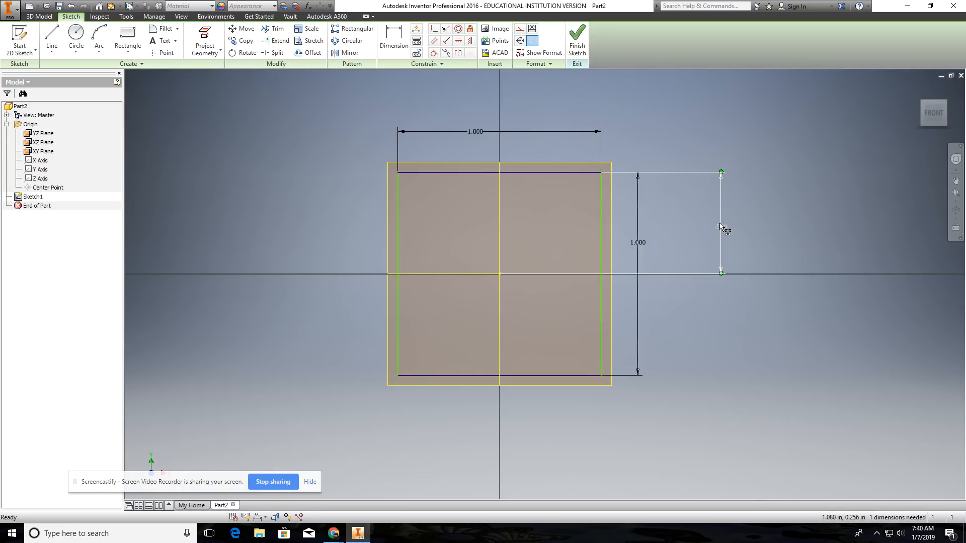
key("Delete")
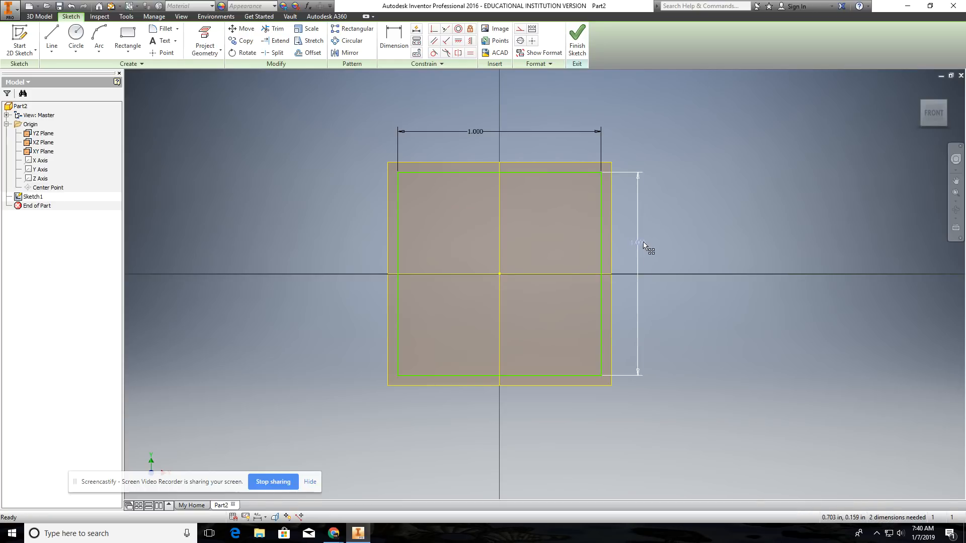
key("Delete")
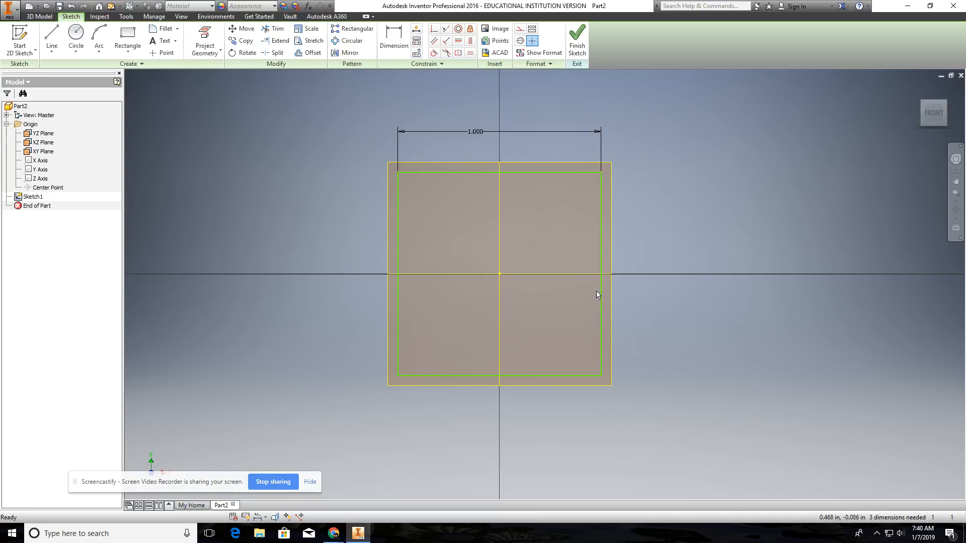
Step: Move the square's right edge sideways and its top edge upward to test the sketch's remaining freedom
mouse_move(602, 285)
left_mouse_down()
mouse_move(674, 282)
mouse_move(550, 282)
mouse_move(623, 279)
mouse_move(607, 280)
left_mouse_up()
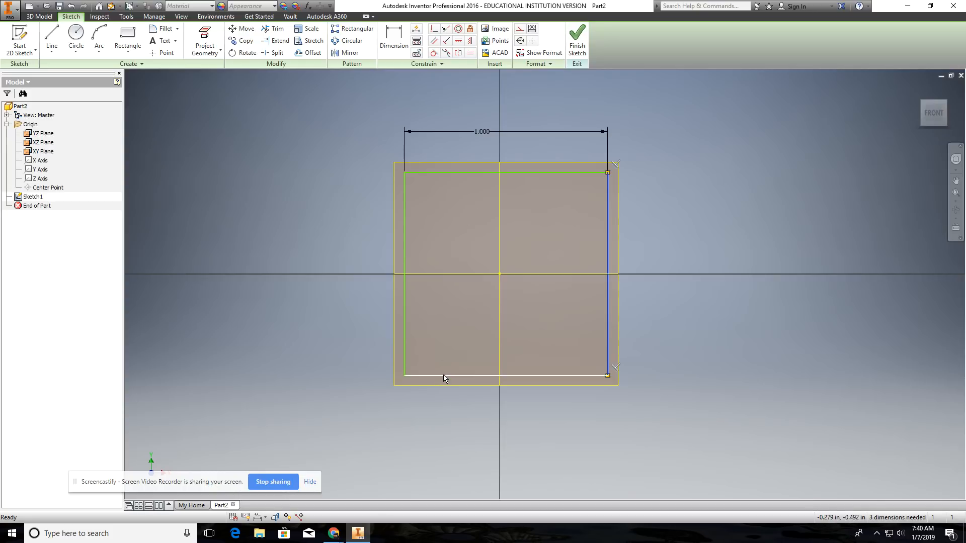
left_click(448, 173)
mouse_move(449, 173)
left_mouse_down()
mouse_move(454, 137)
mouse_move(457, 228)
mouse_move(454, 159)
left_mouse_up()
Step: Dimension the vertical length of the square's left edge at 1 in and finish the sketch
left_click(402, 38)
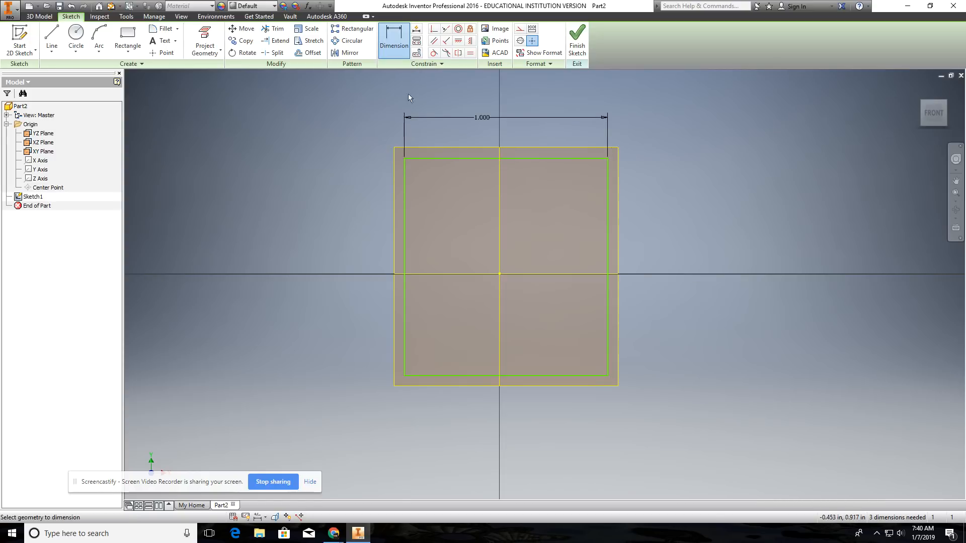
left_click(403, 174)
left_click(368, 218)
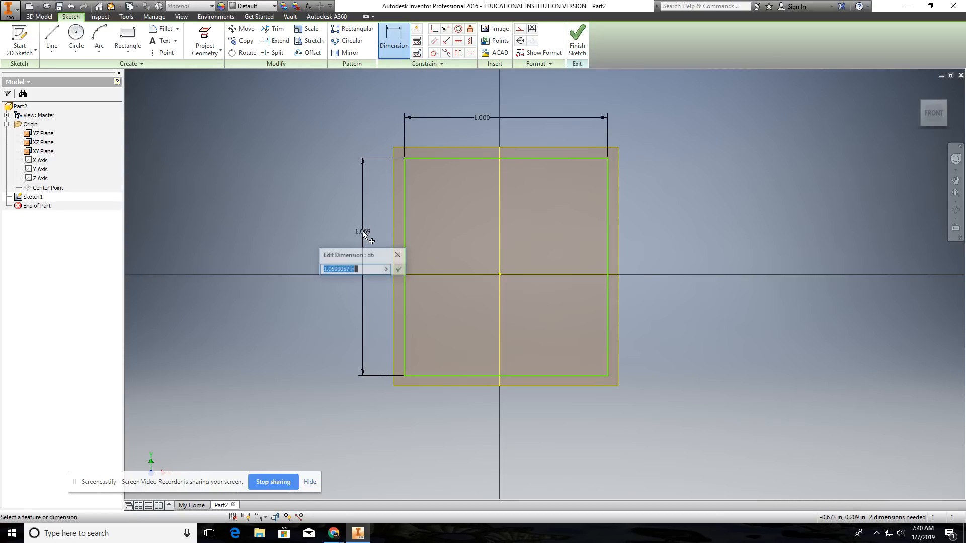
type("1")
key("Return")
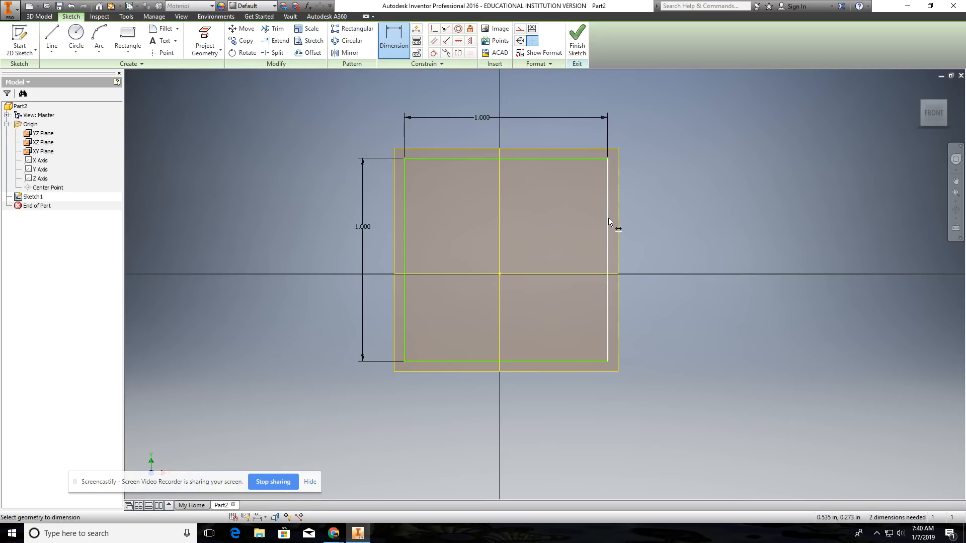
left_click(577, 47)
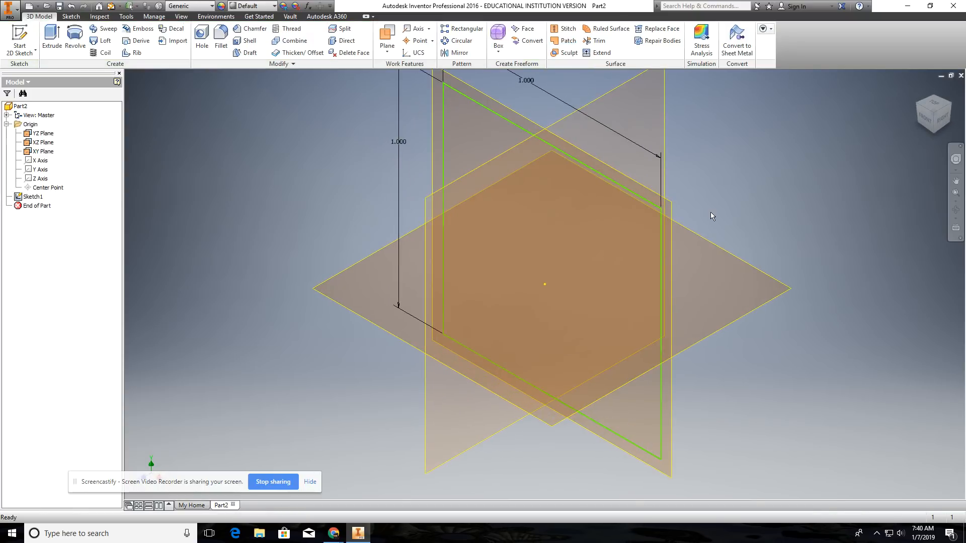
Step: Examine the options for editing Sketch1, both from its model browser entry and from the square's top edge
scroll(726, 202, "up", 7)
mouse_move(688, 220)
middle_mouse_down()
mouse_move(583, 265)
mouse_move(576, 277)
middle_mouse_up()
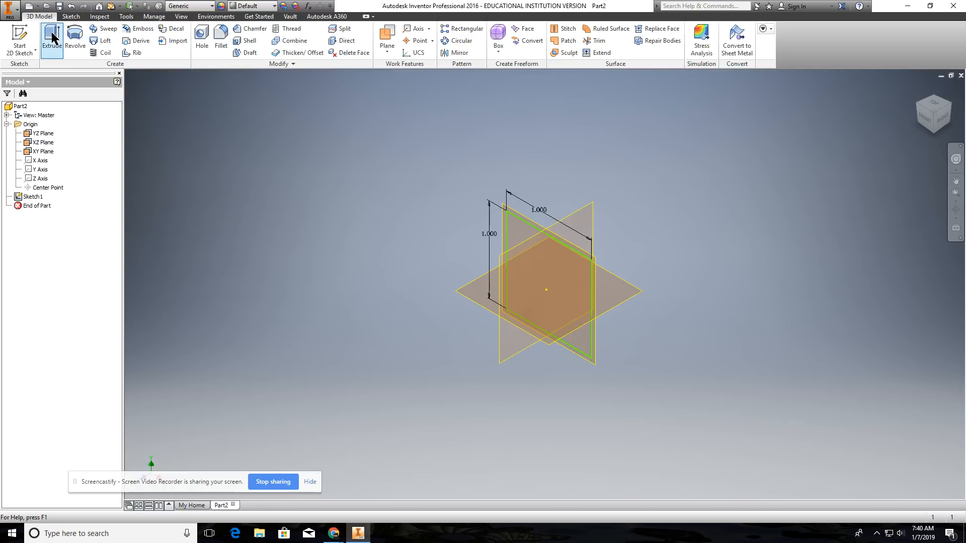
left_click(34, 197)
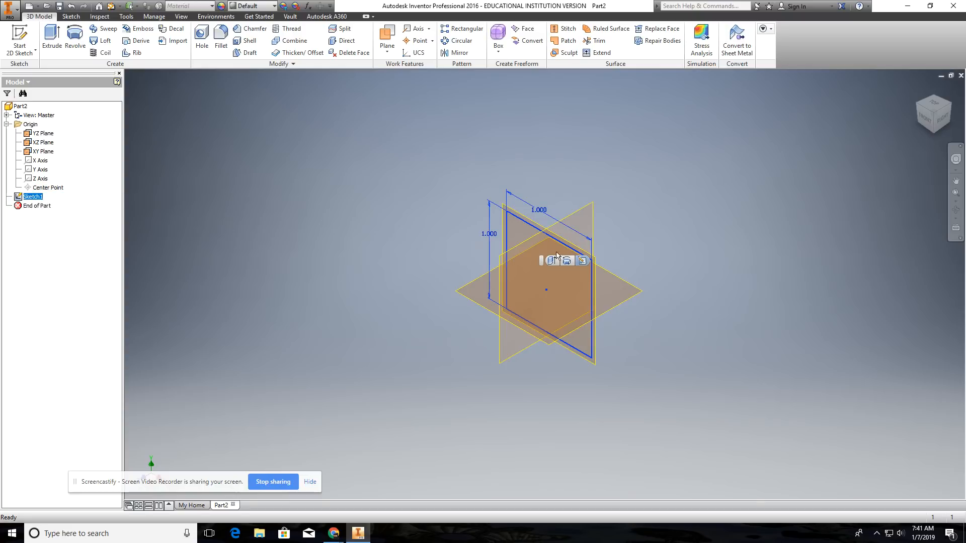
left_click(218, 215)
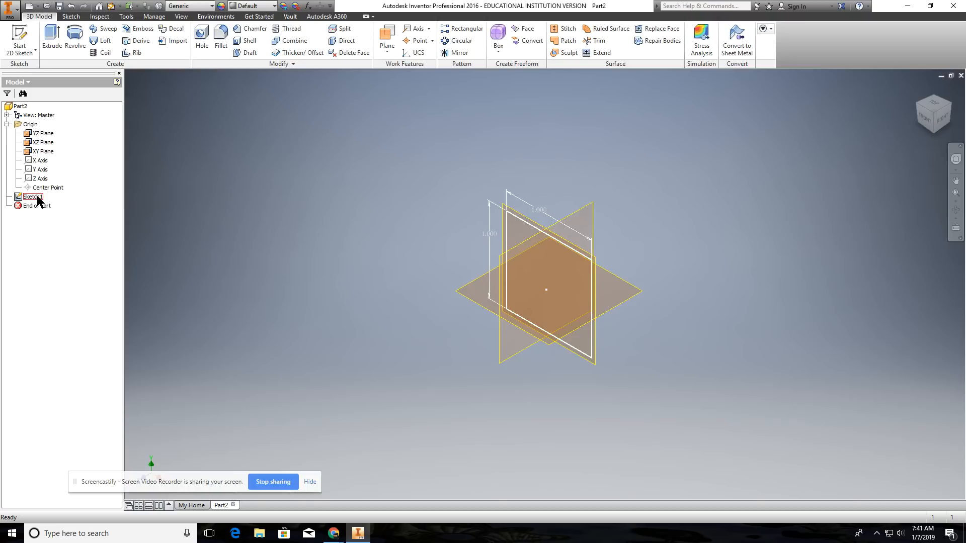
left_click(510, 224)
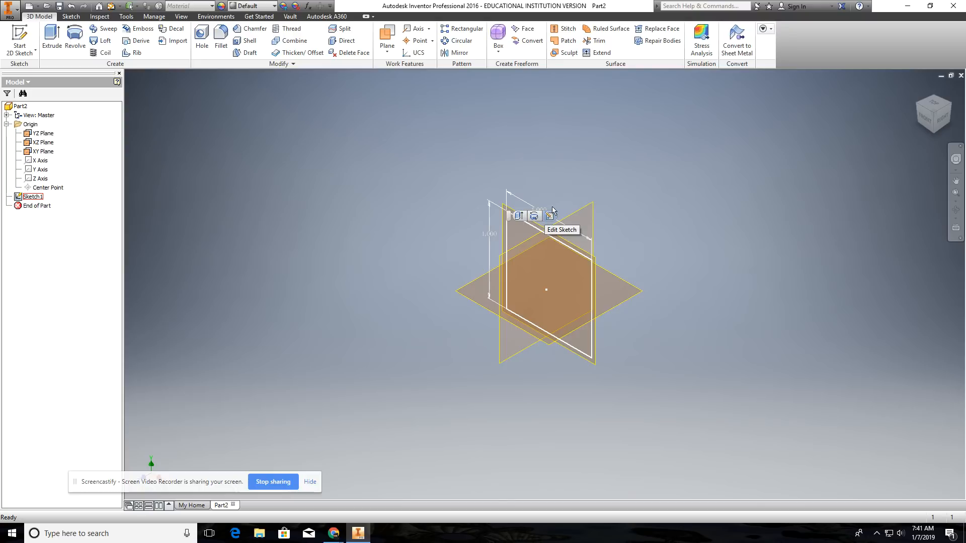
left_click(560, 185)
left_click(539, 227)
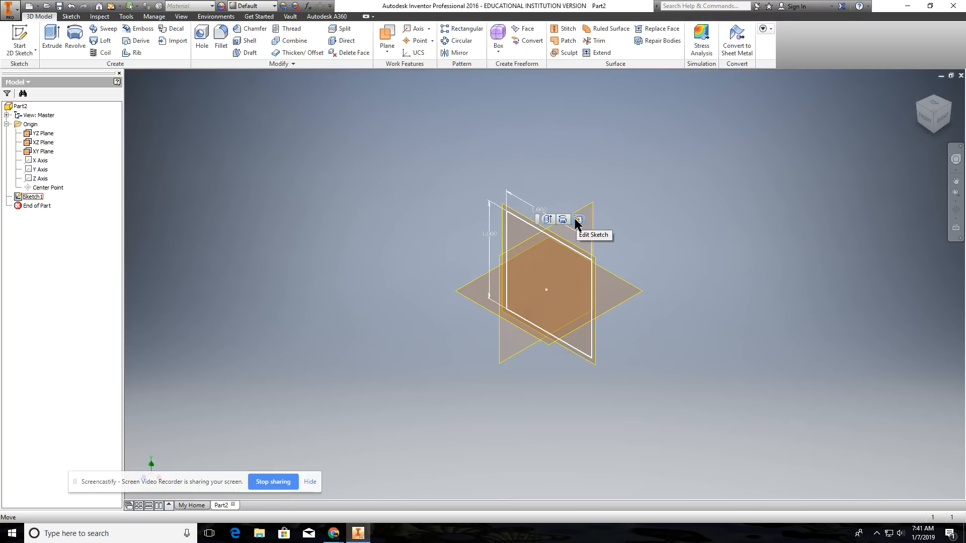
left_click(369, 206)
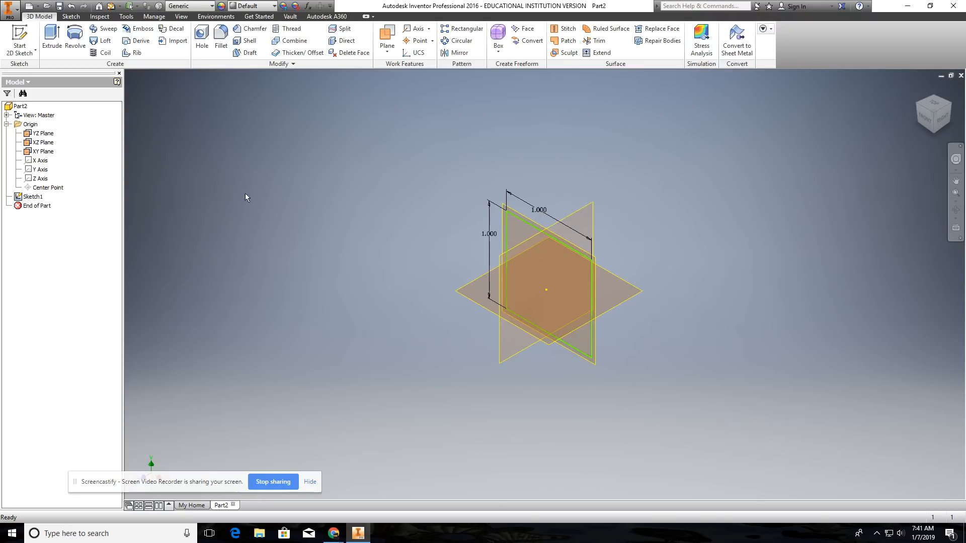
right_click(32, 197)
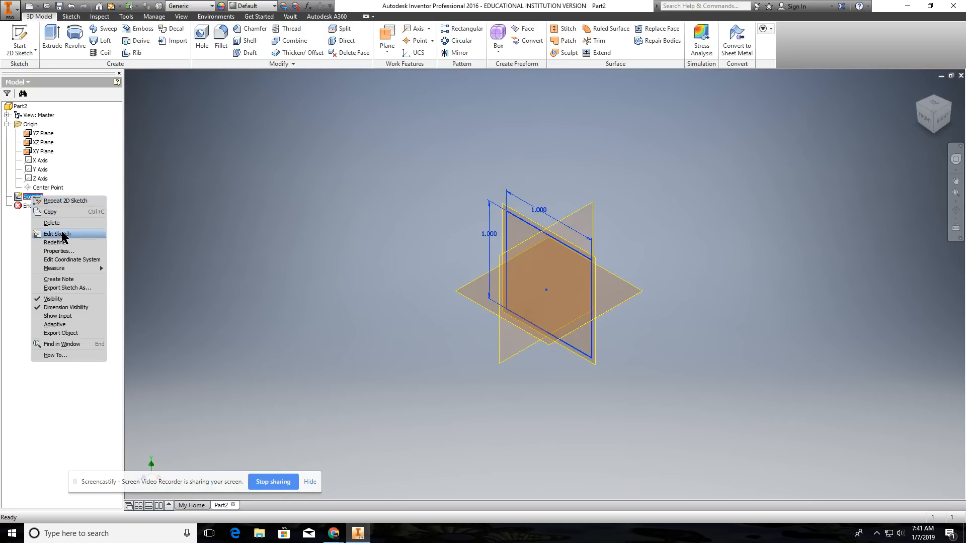
left_click(198, 203)
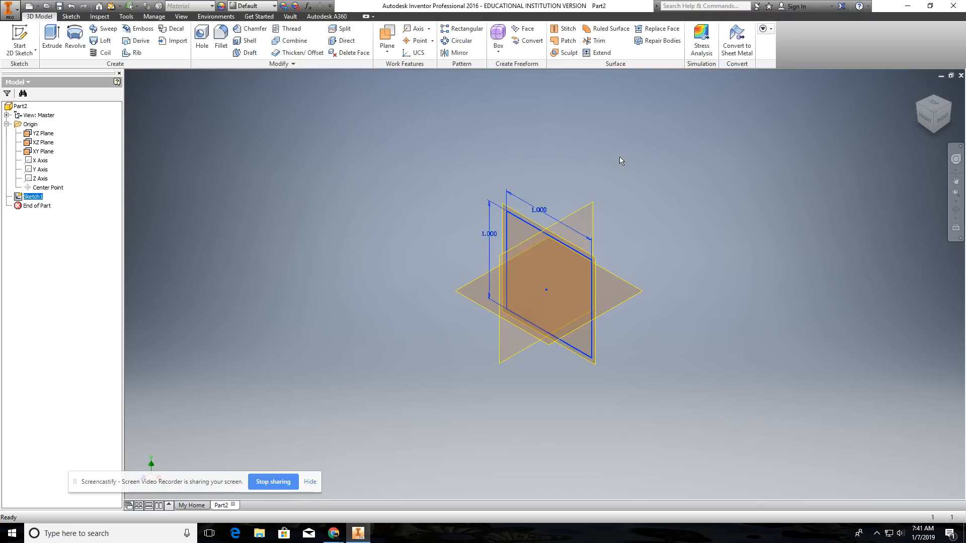
Step: Reopen the sketch for editing from the square's top edge and set its vertical dimension to 1.25 in
left_click(531, 228)
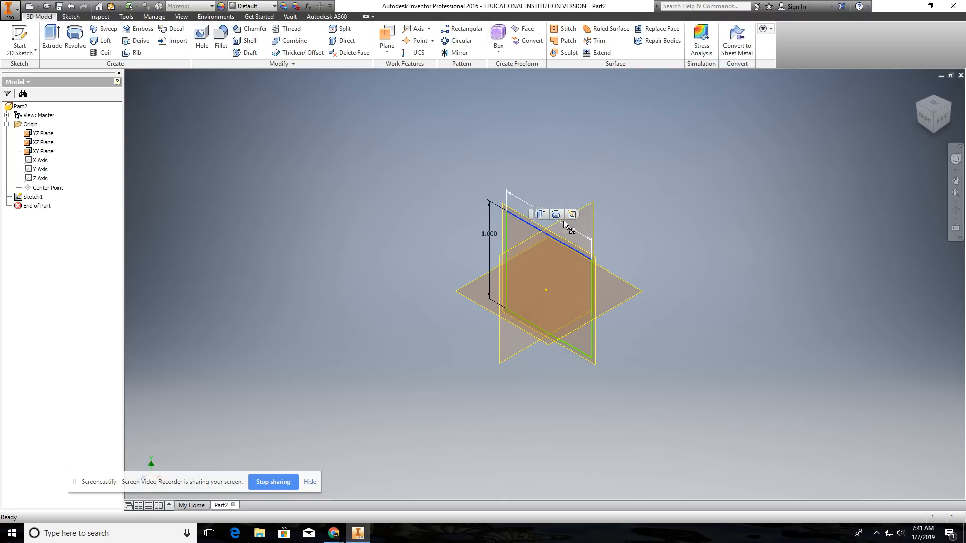
left_click(572, 215)
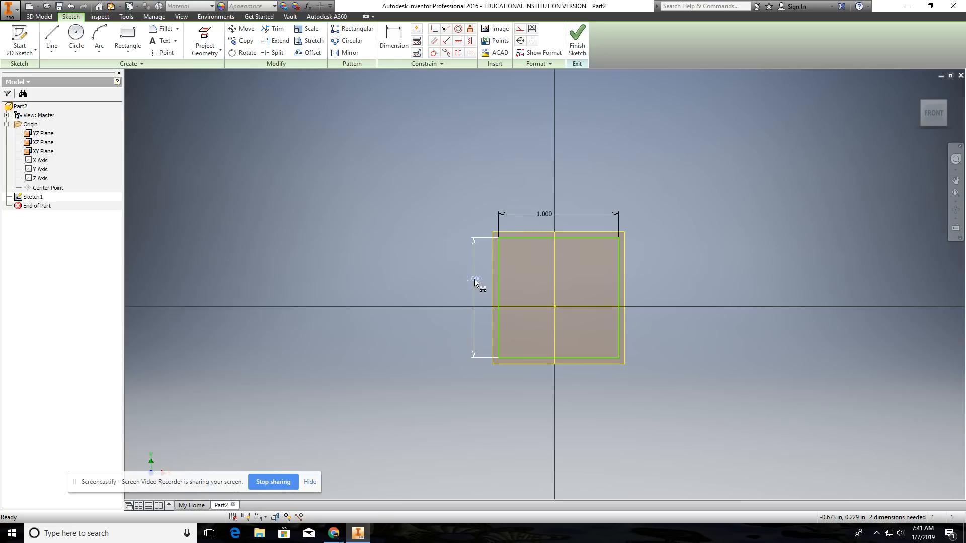
type("125")
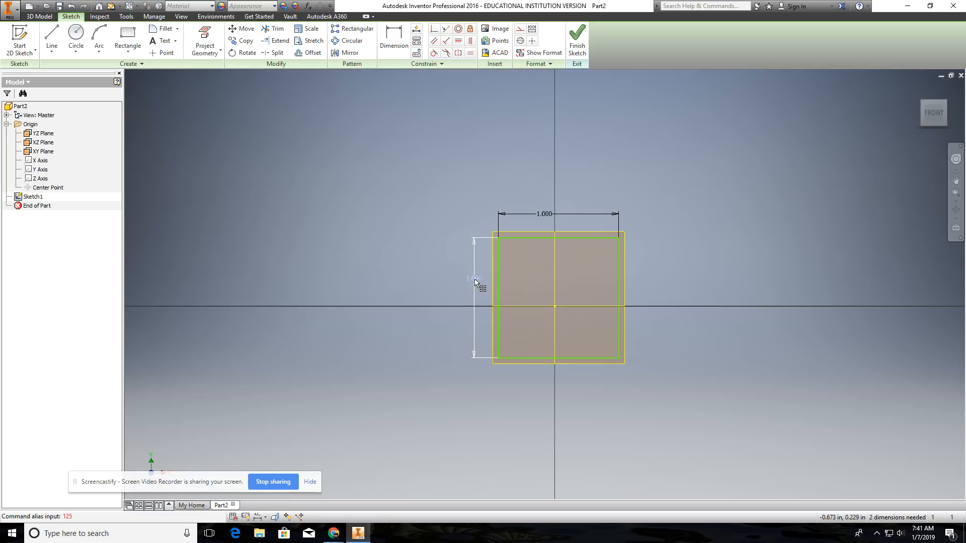
double_click(475, 279)
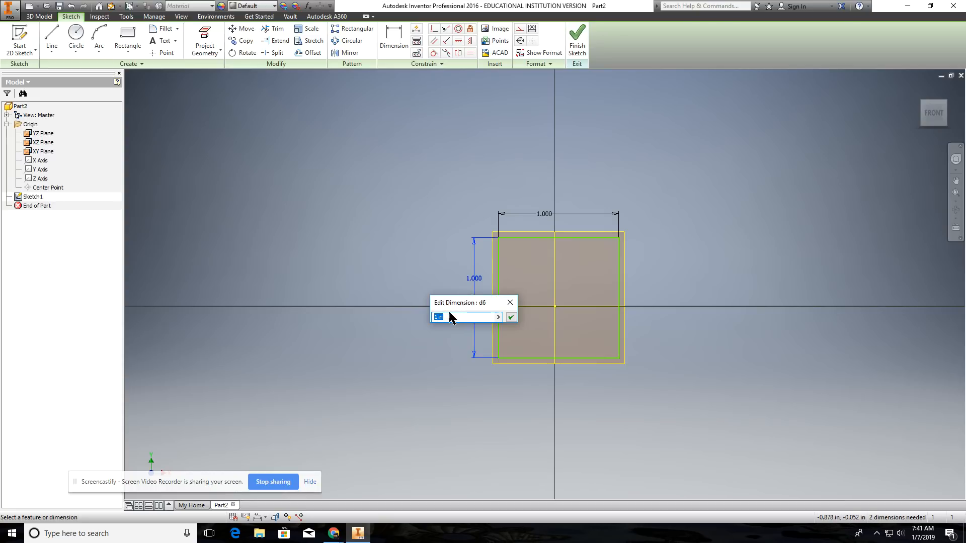
type("1.25")
key("Return")
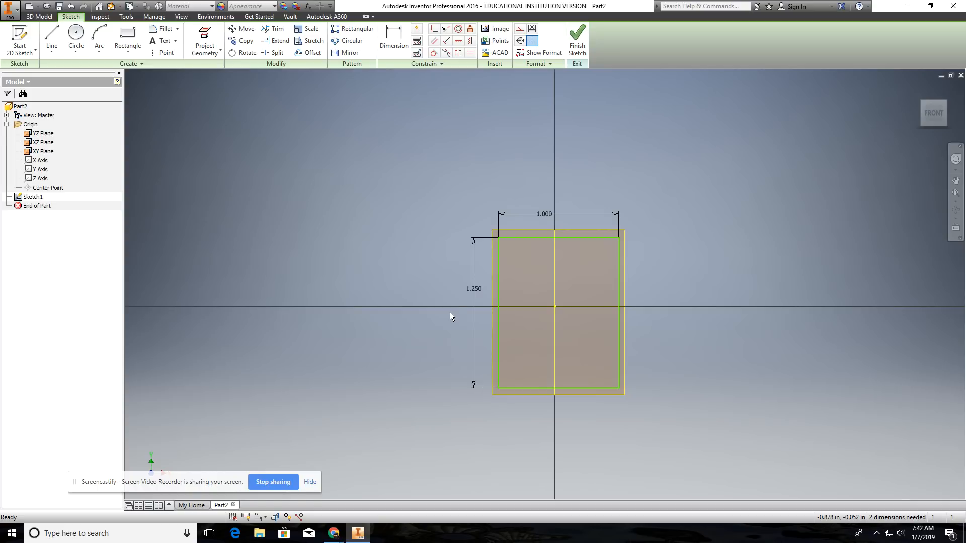
Step: Set the rectangle's vertical dimension to 1 in and finish the sketch
left_click(394, 36)
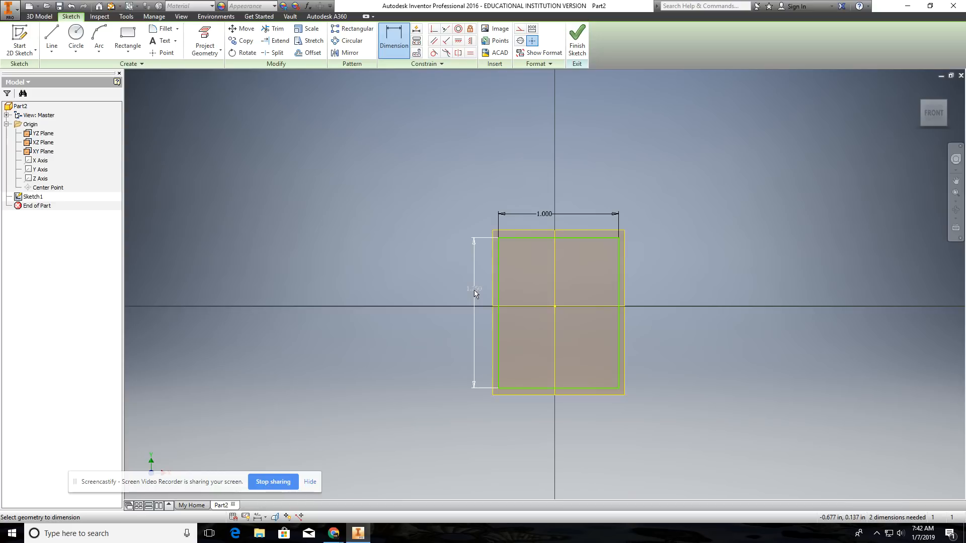
left_click(474, 291)
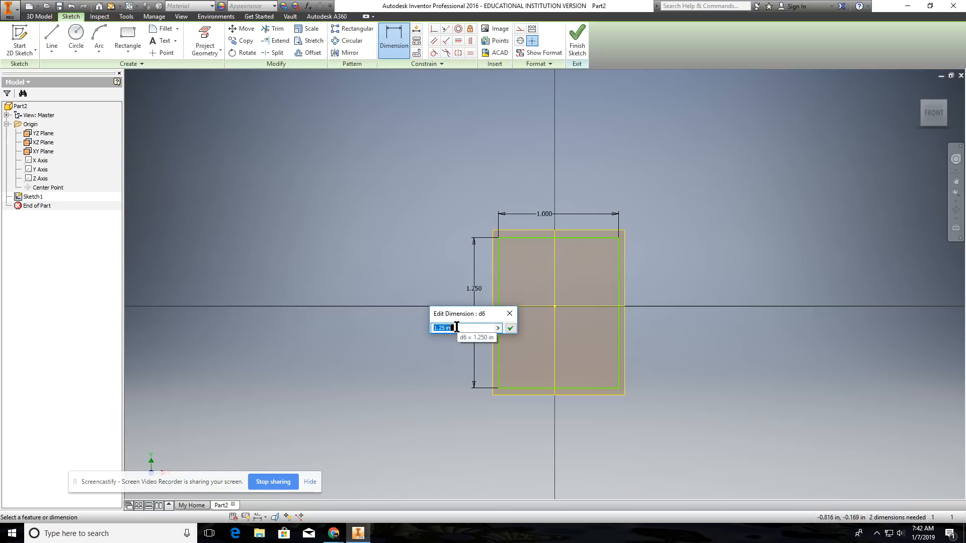
type("1")
key("Return")
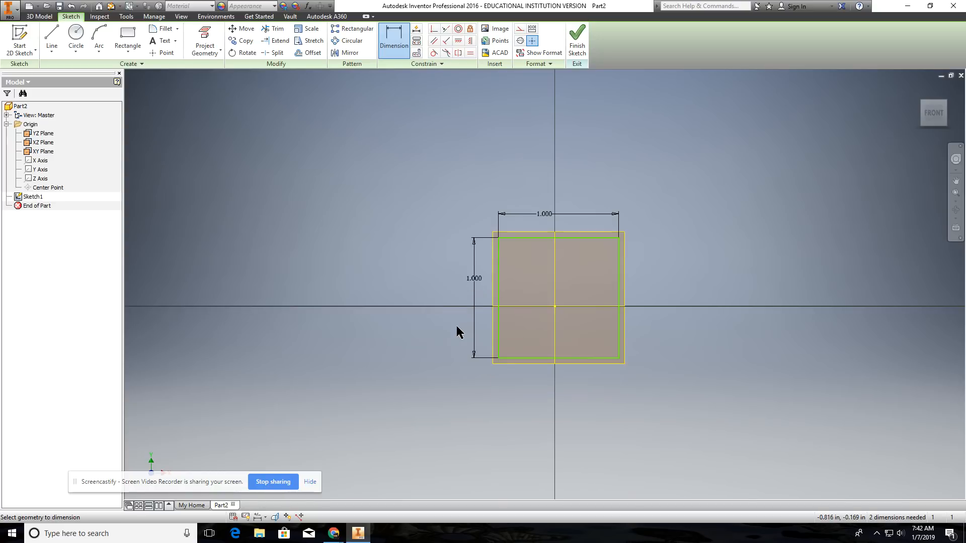
left_click(578, 43)
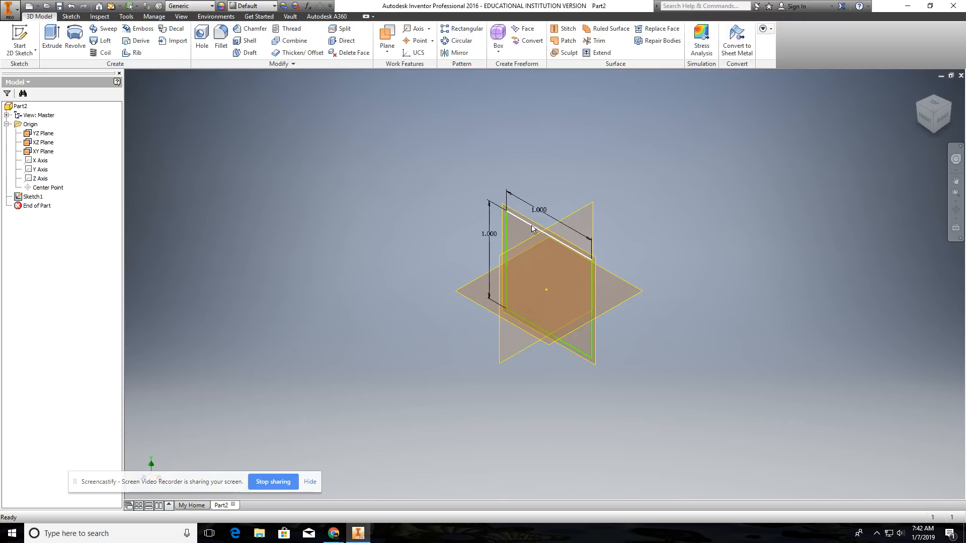
Step: Open the sketch for editing from the square's right edge, and finish it without making changes
left_click(591, 289)
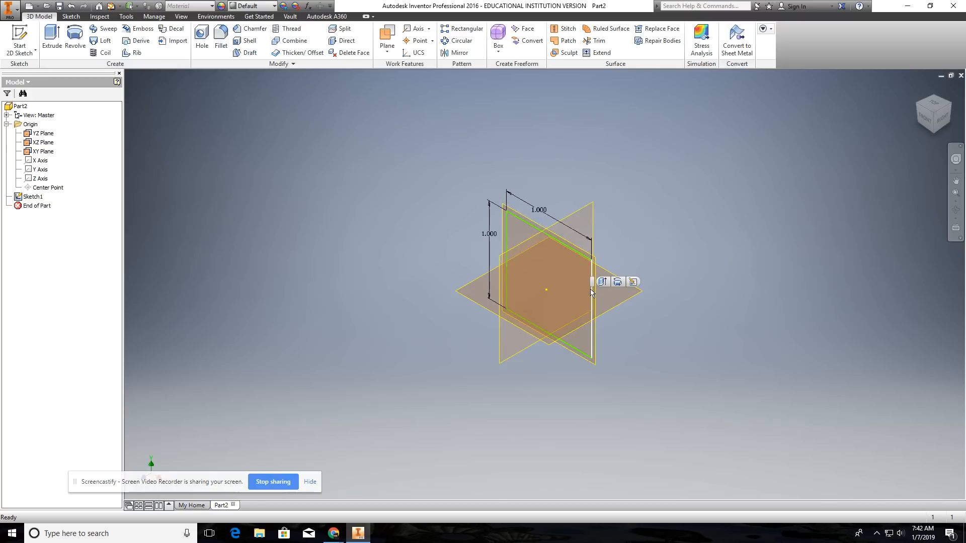
left_click(633, 282)
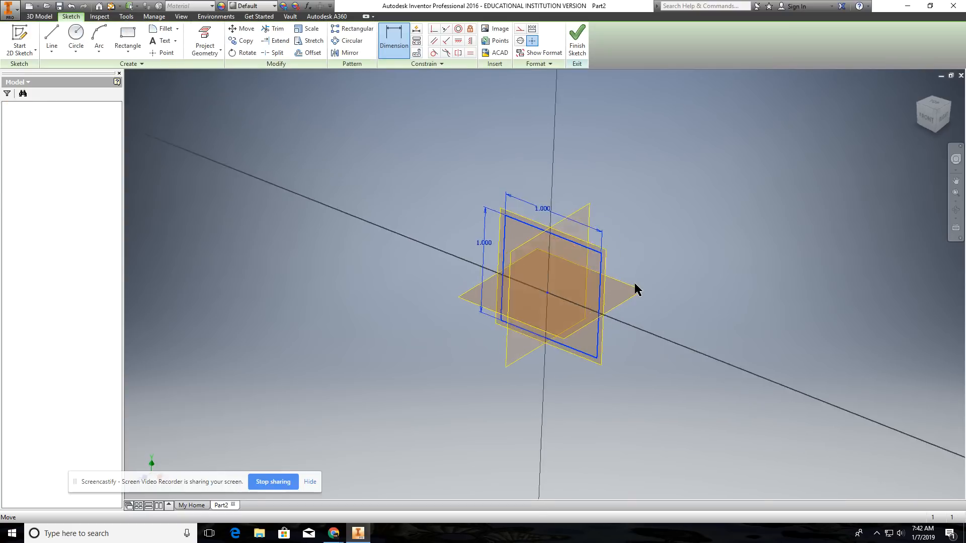
left_click(583, 47)
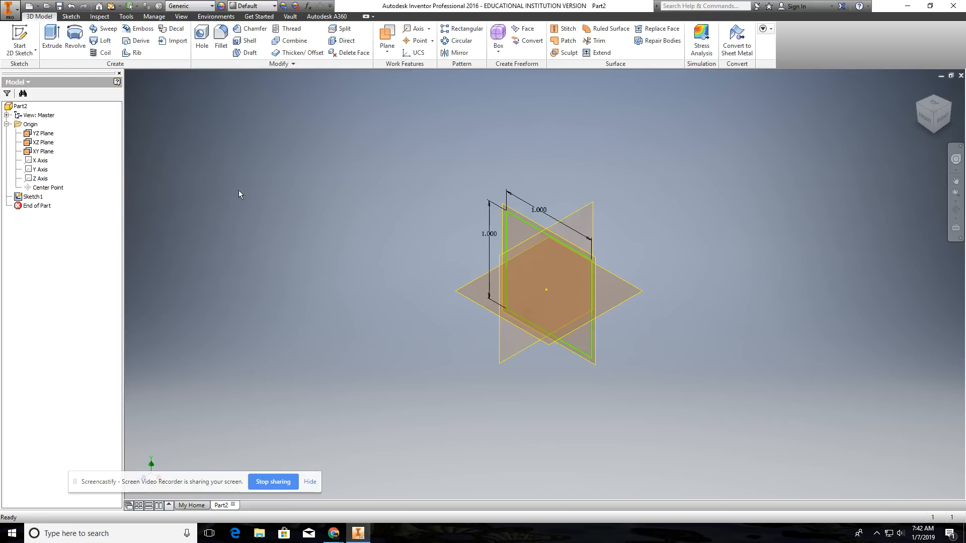
Step: Start an Extrude of the square profile with a 1 in distance and expand the full Extrude options
left_click(52, 38)
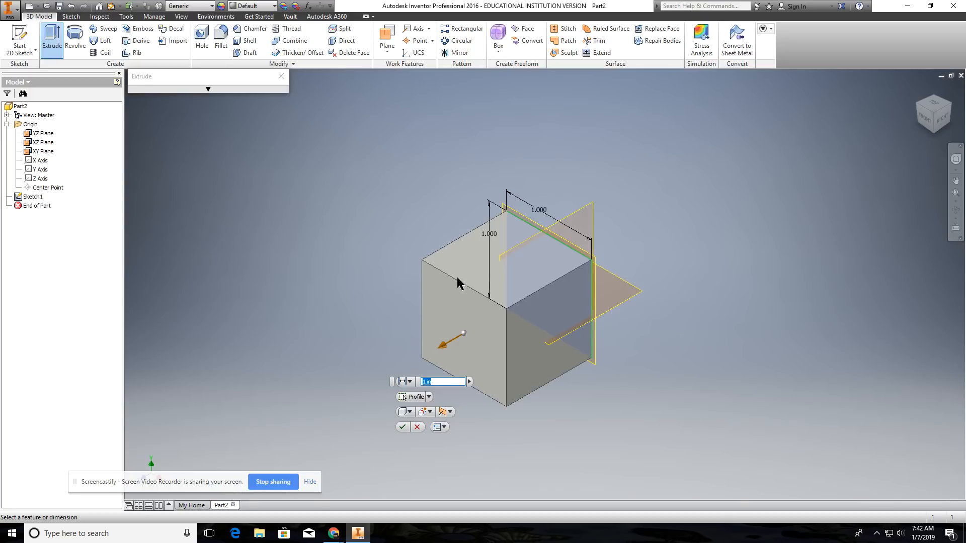
left_click(208, 90)
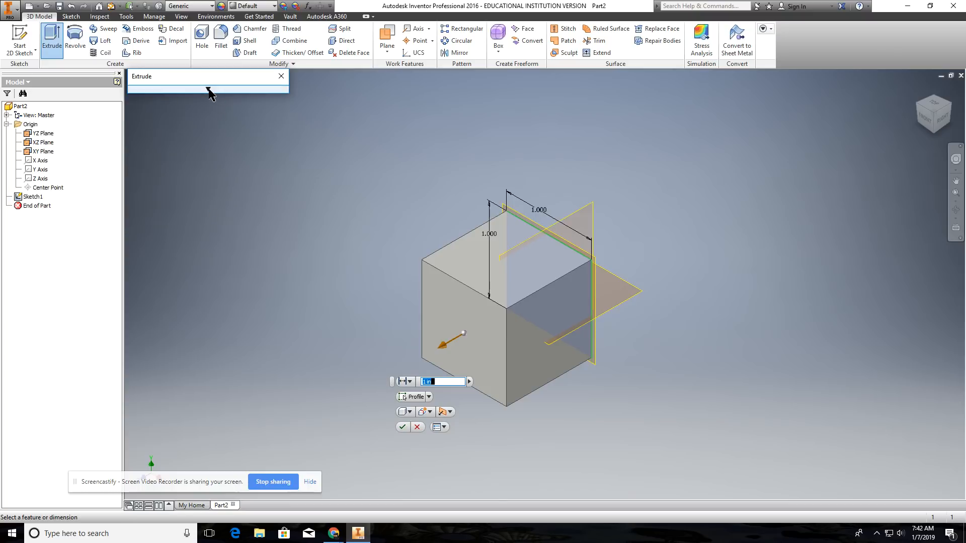
mouse_move(208, 90)
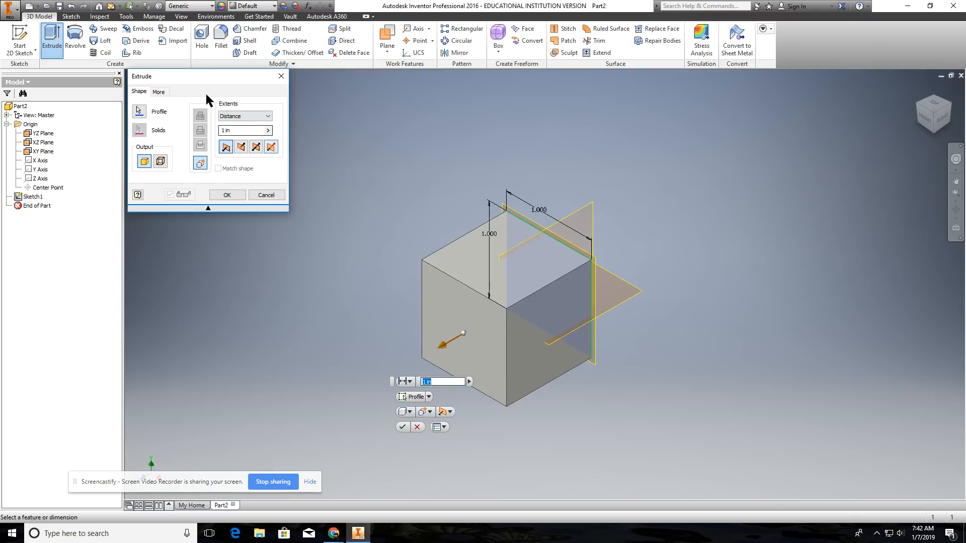
Step: Preview the extrusion in Direction 2, symmetric and asymmetric modes, and return it to Direction 1
left_click(240, 149)
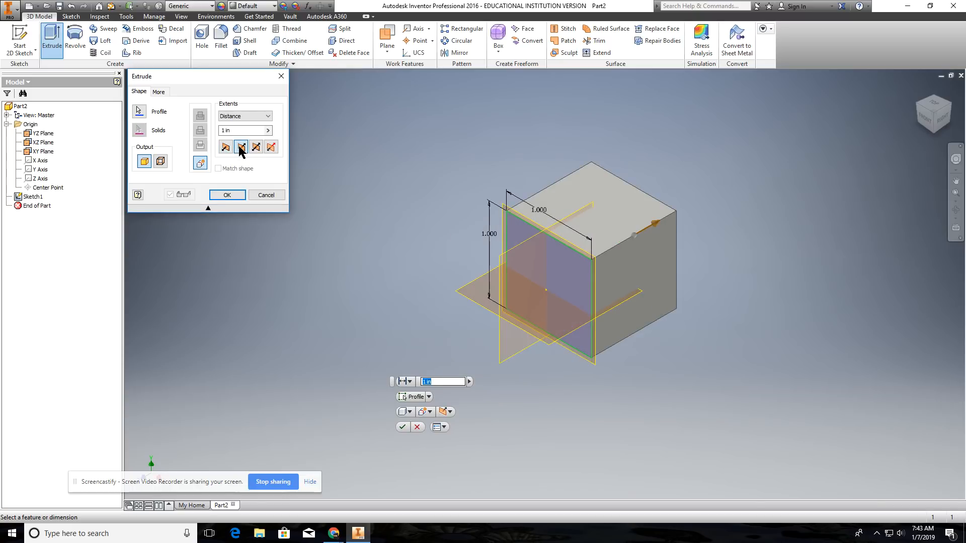
left_click(257, 148)
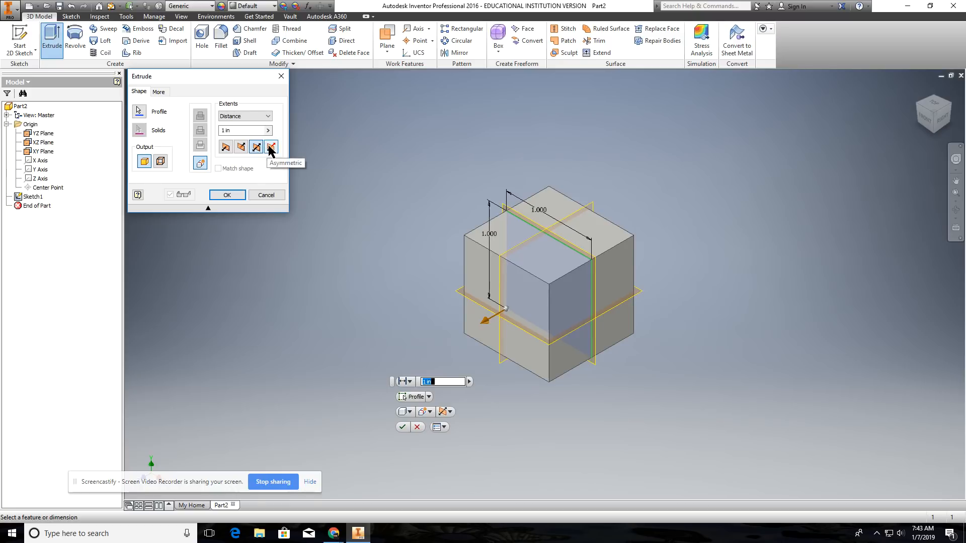
left_click(270, 147)
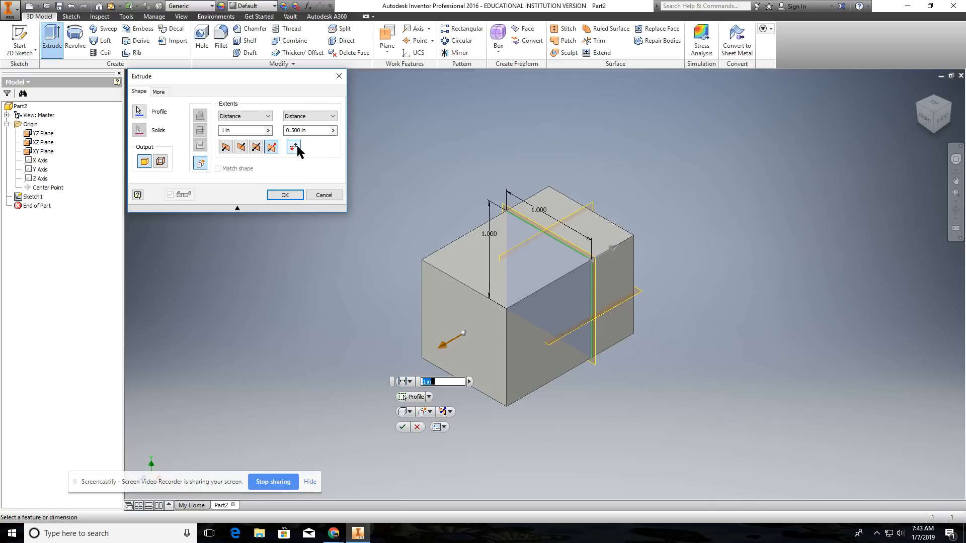
left_click(256, 148)
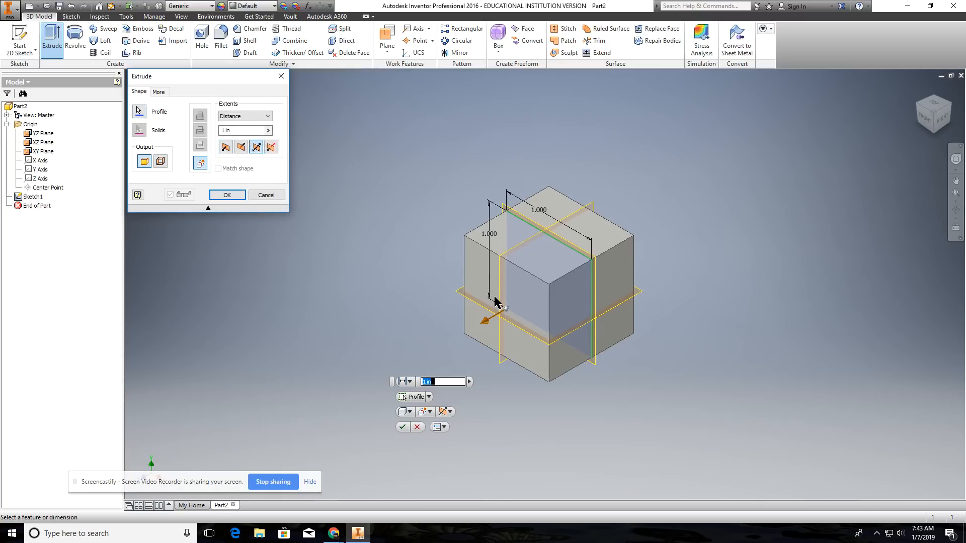
left_click(241, 147)
left_click(228, 148)
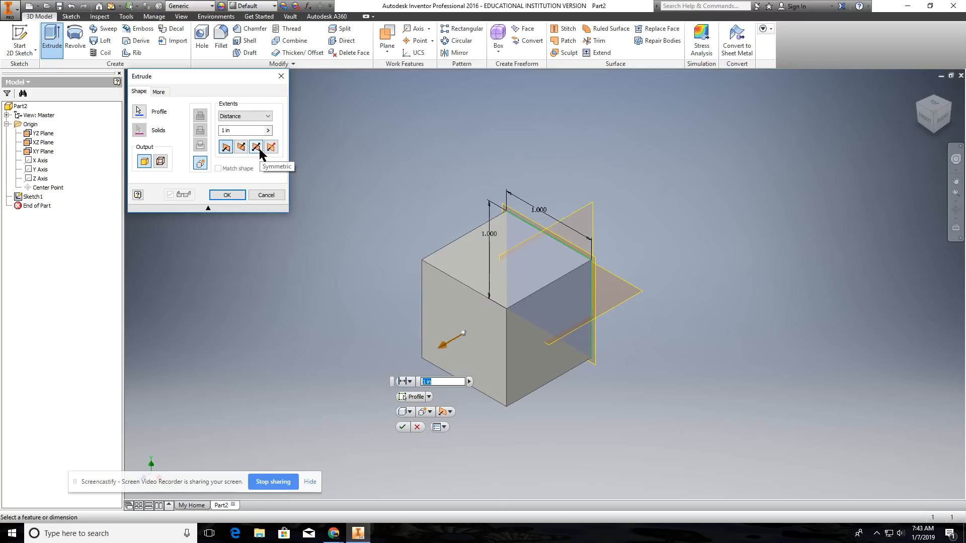
Step: Preview the extrusion in Direction 2, set it to Symmetric with solid output, and complete the 1 in extrusion
left_click(257, 149)
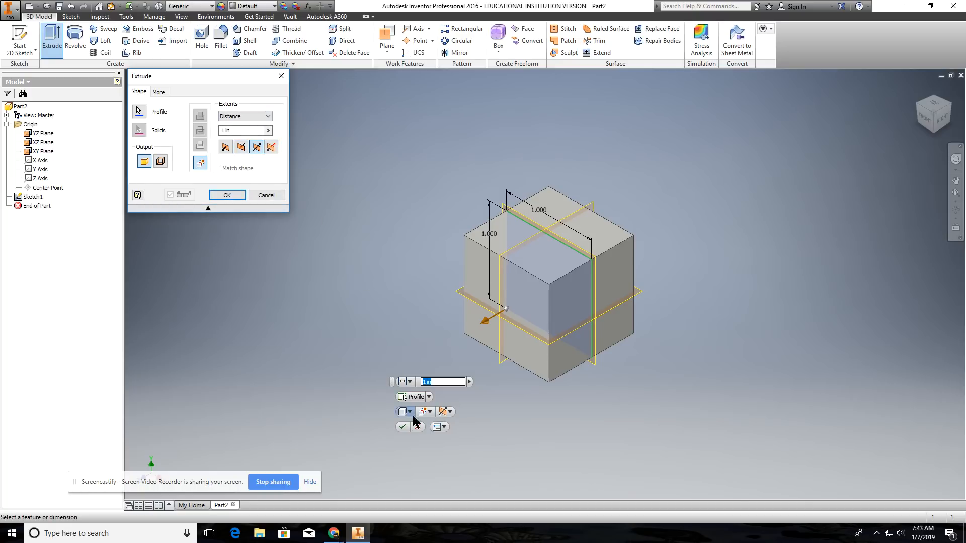
left_click(451, 412)
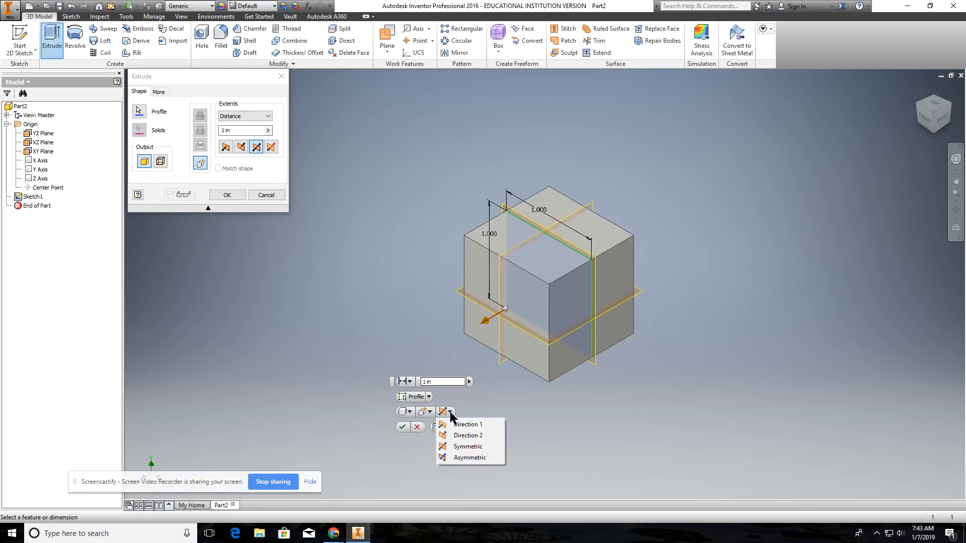
left_click(461, 438)
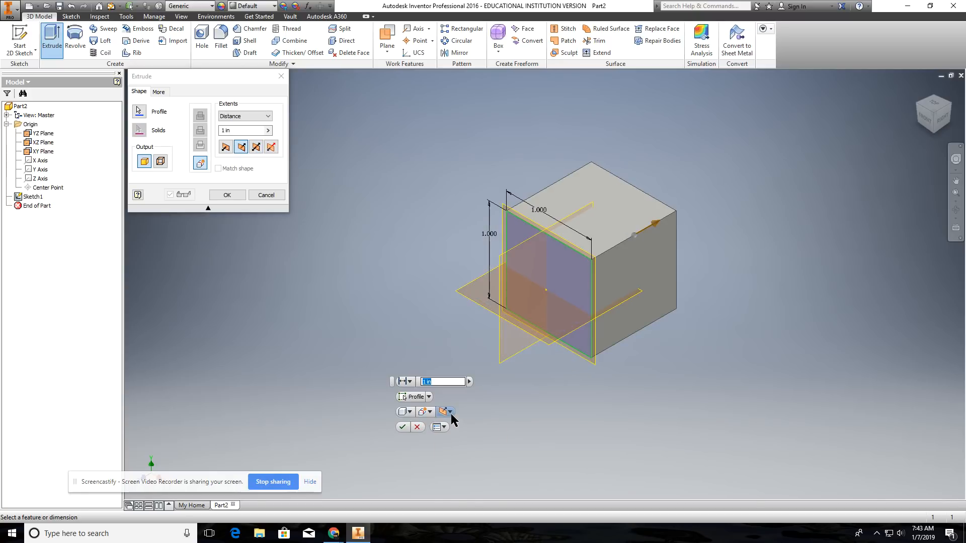
left_click(449, 411)
left_click(455, 447)
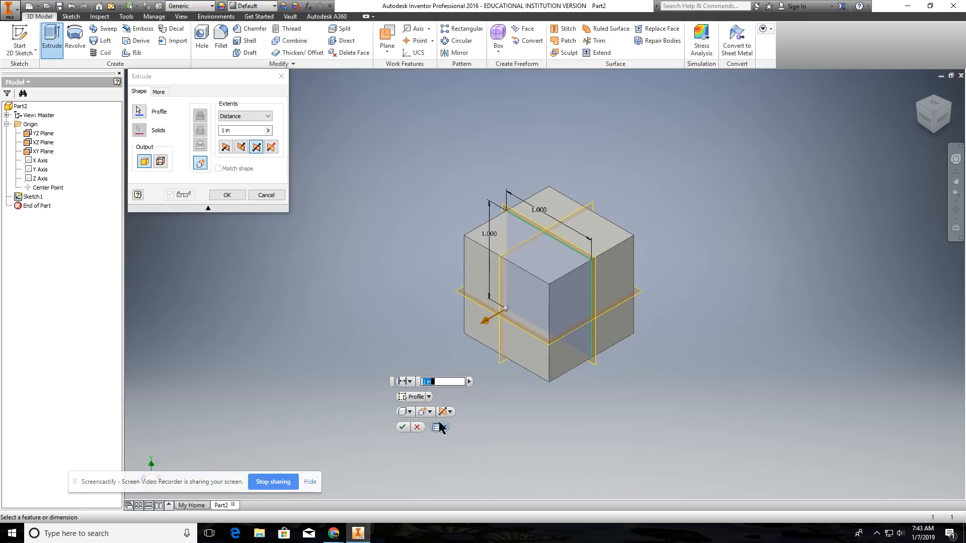
left_click(409, 412)
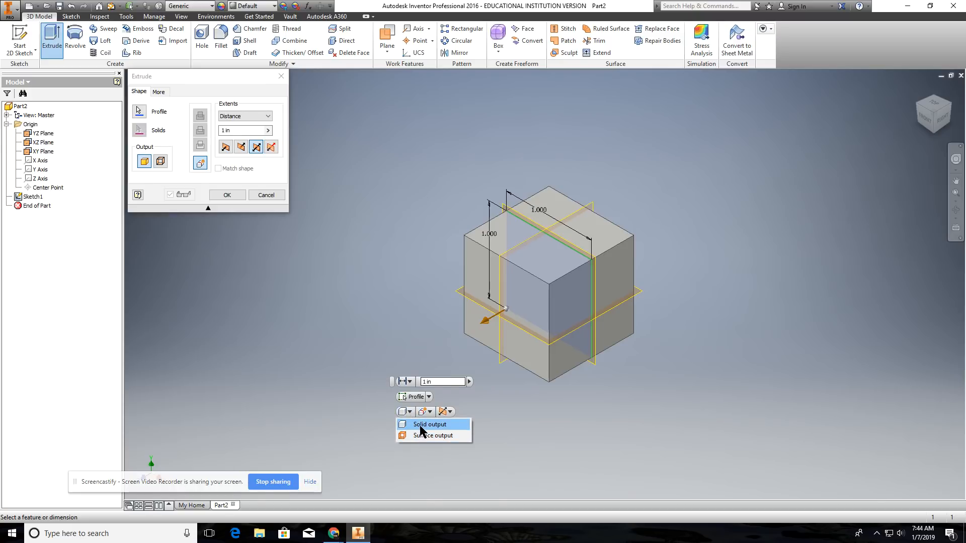
left_click(421, 426)
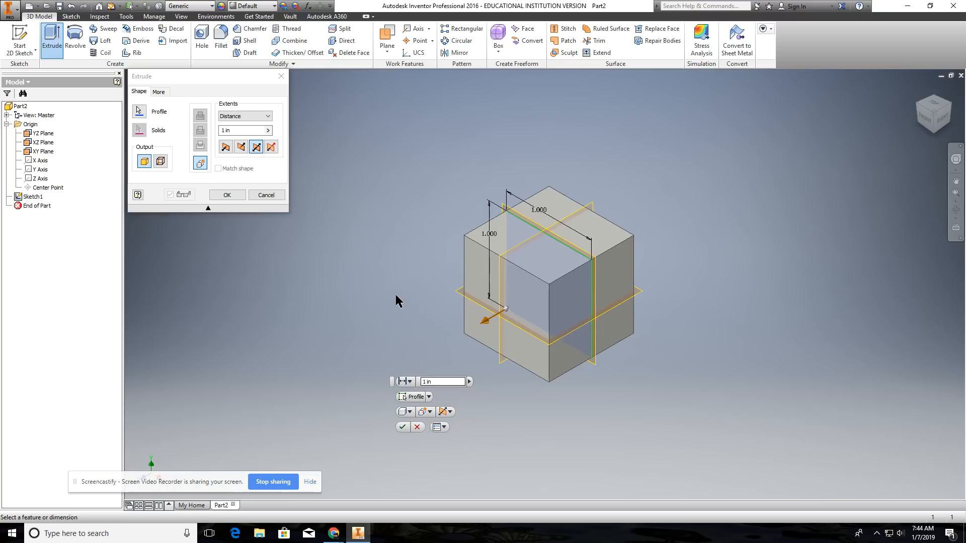
left_click(403, 427)
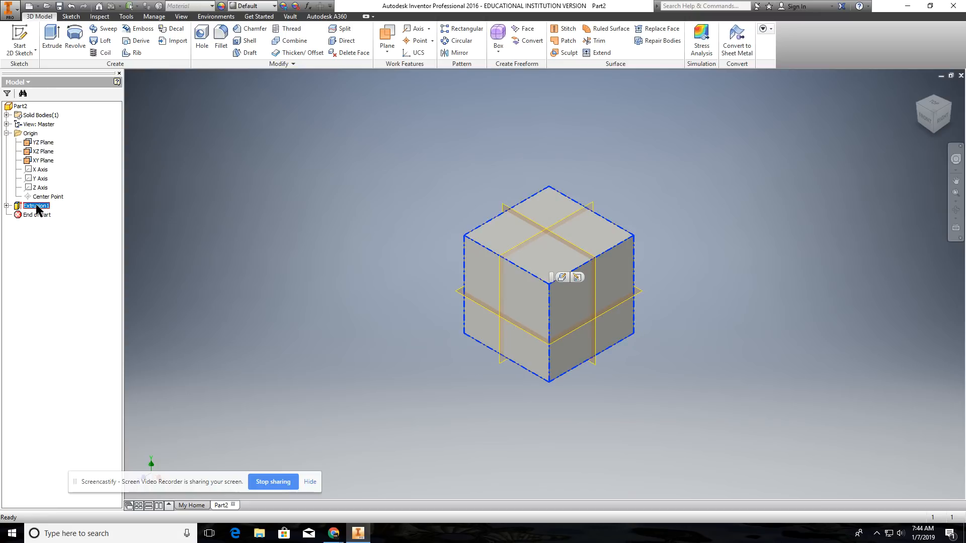
Step: Edit the extrusion's sketch, set the vertical dimension to 1.25 in, and finish the sketch
left_click(577, 278)
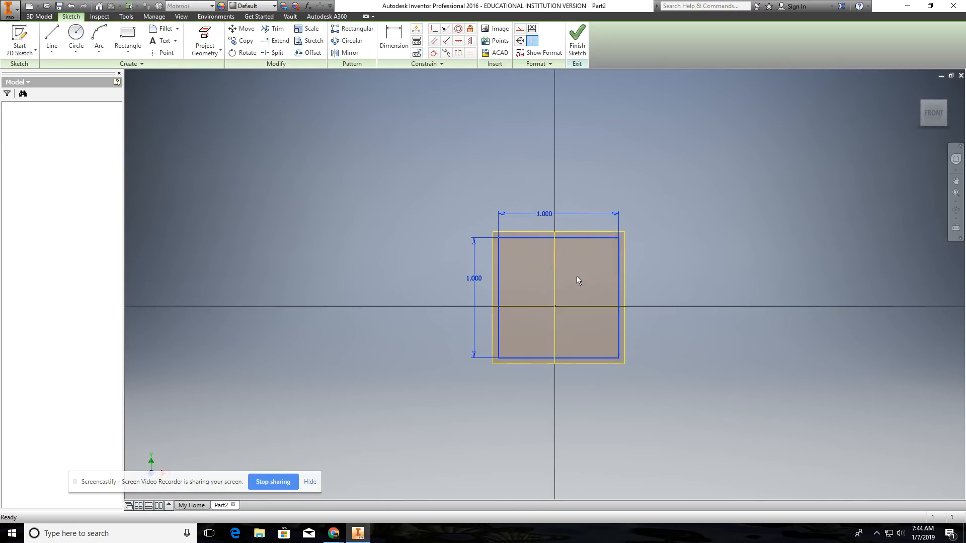
double_click(472, 281)
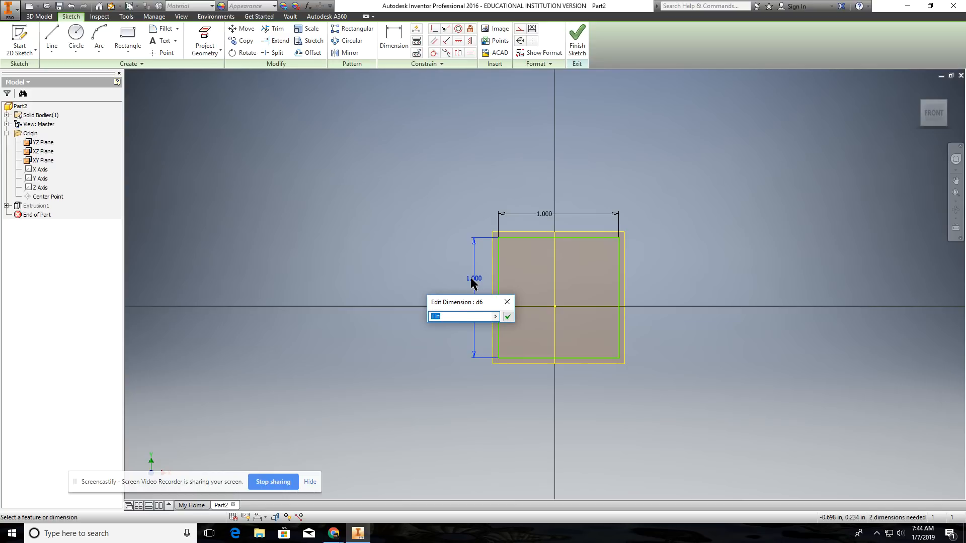
type("1.25")
left_click(508, 316)
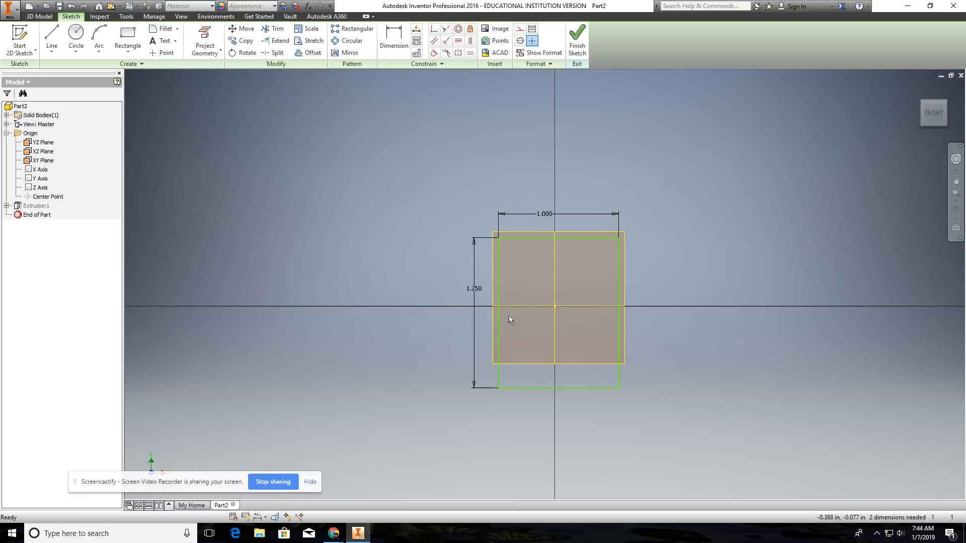
left_click(577, 50)
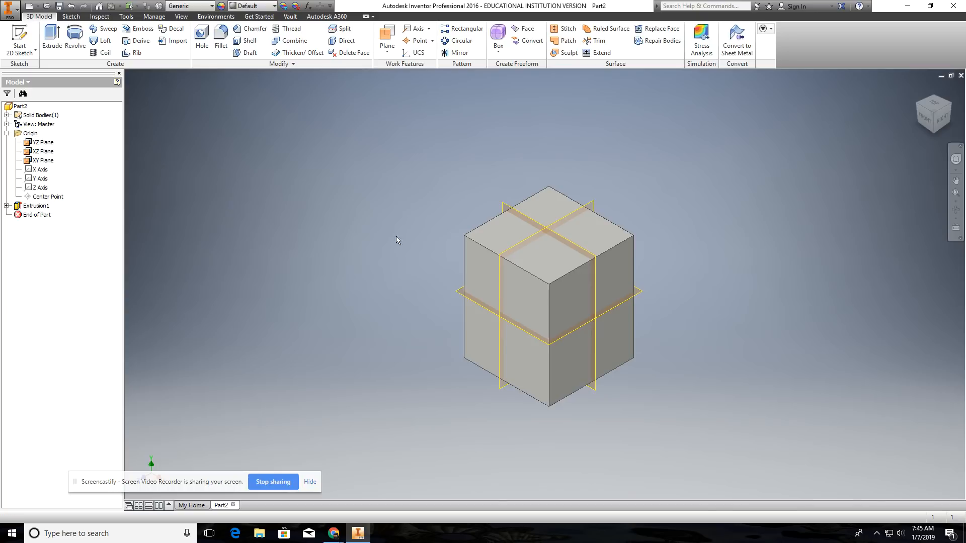
Step: Edit the extrude feature from the block's top face and change its direction to Direction 1
left_click(491, 245)
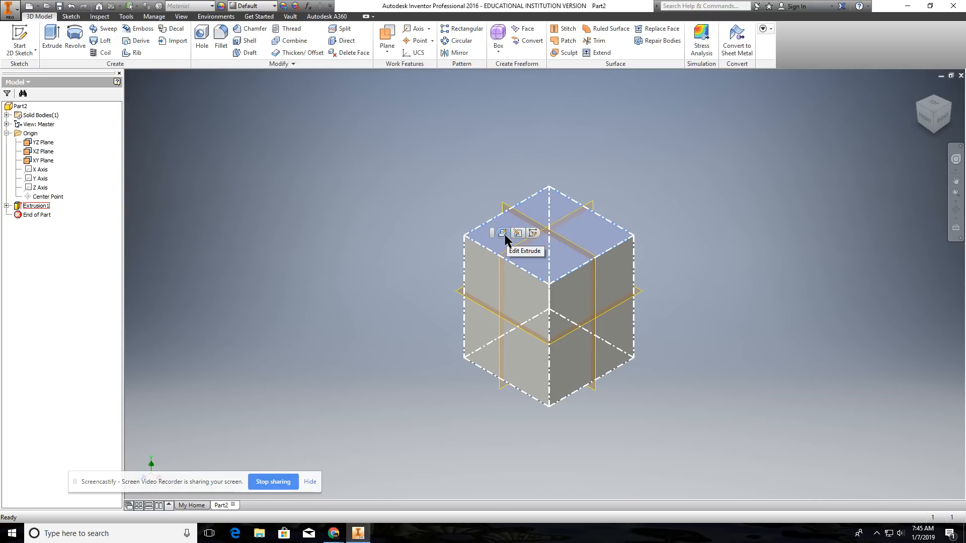
left_click(503, 233)
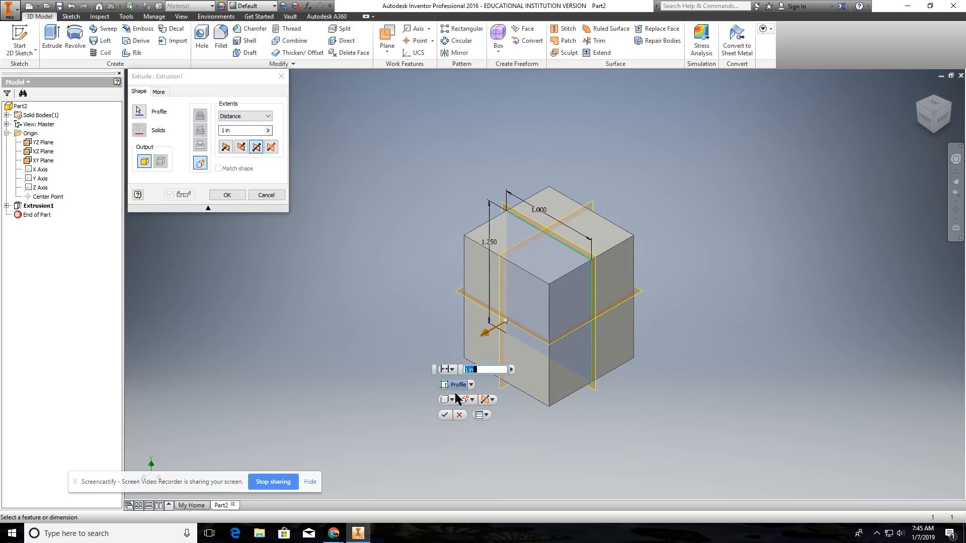
left_click(492, 400)
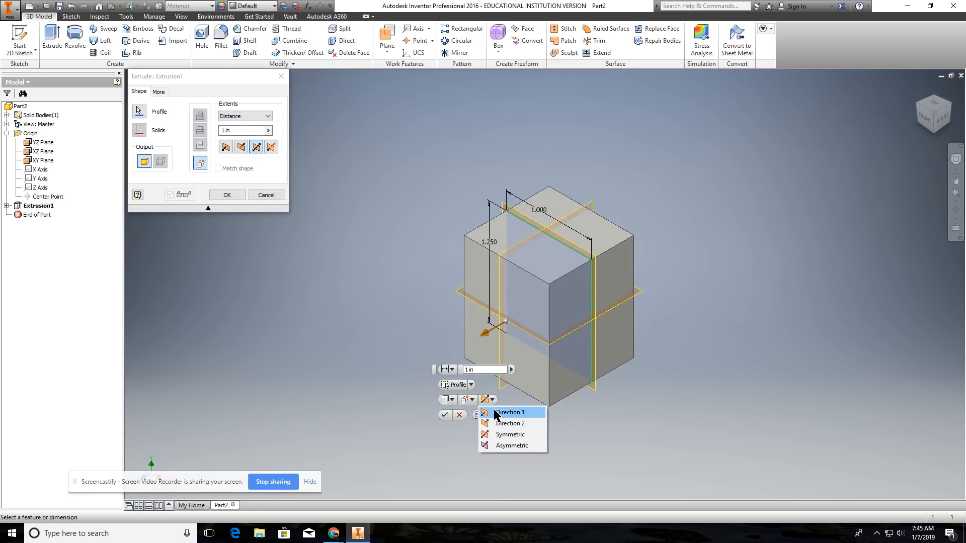
left_click(494, 413)
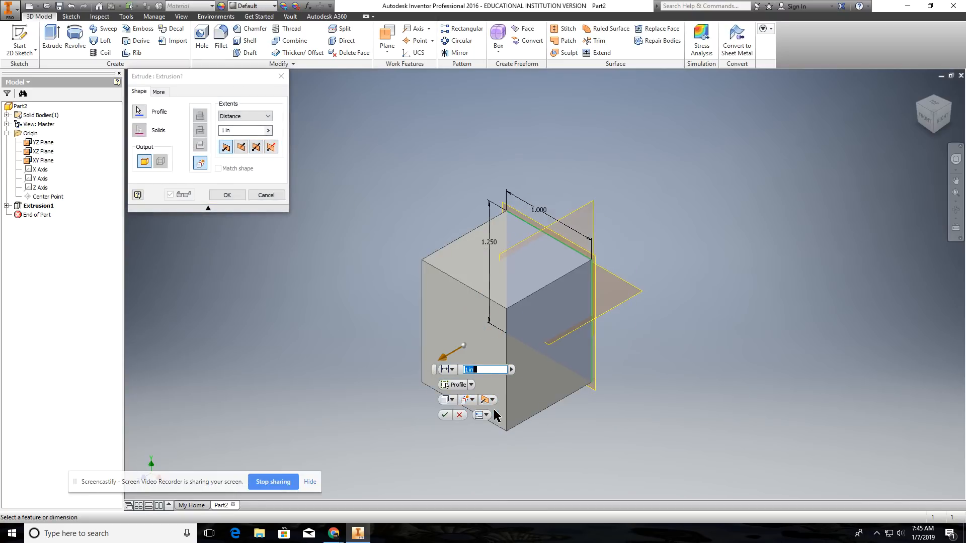
left_click(445, 415)
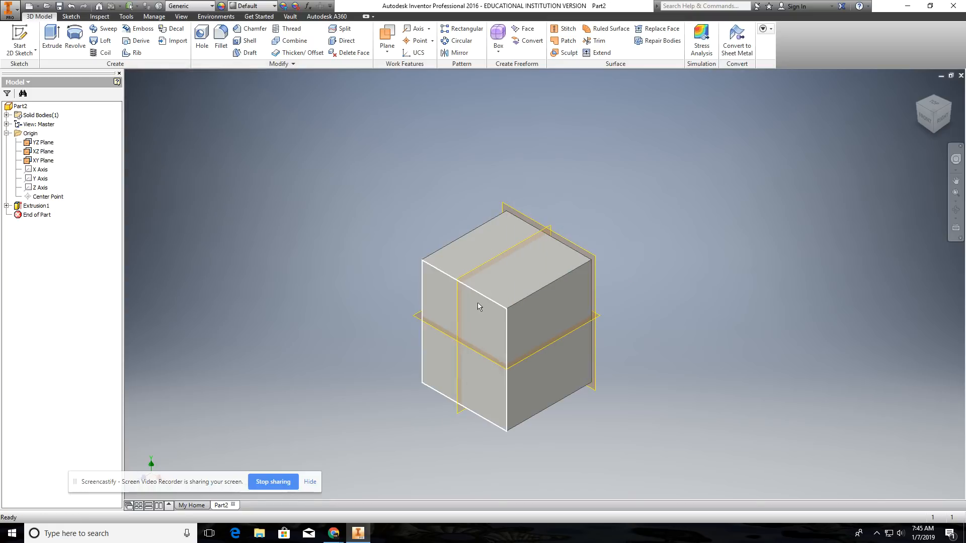
left_click(479, 229)
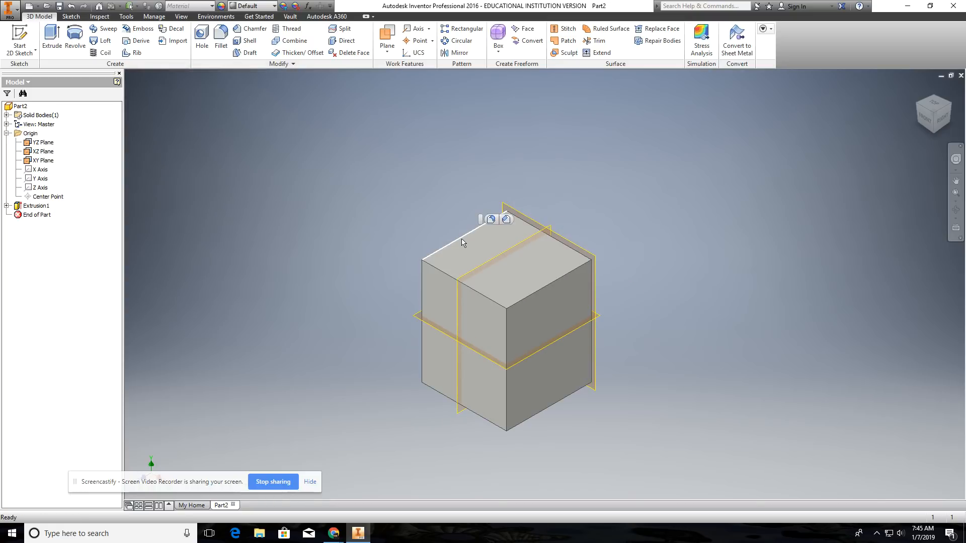
left_click(464, 246)
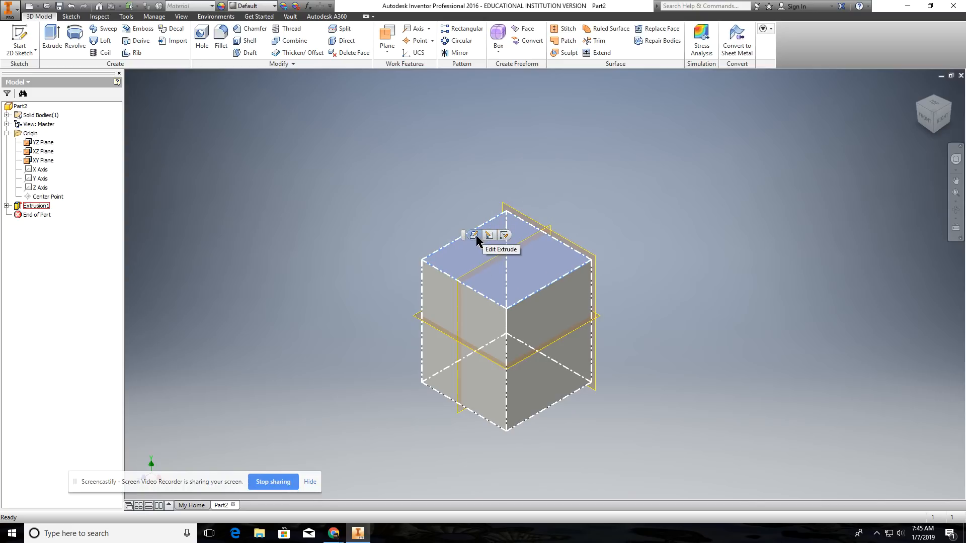
left_click(391, 221)
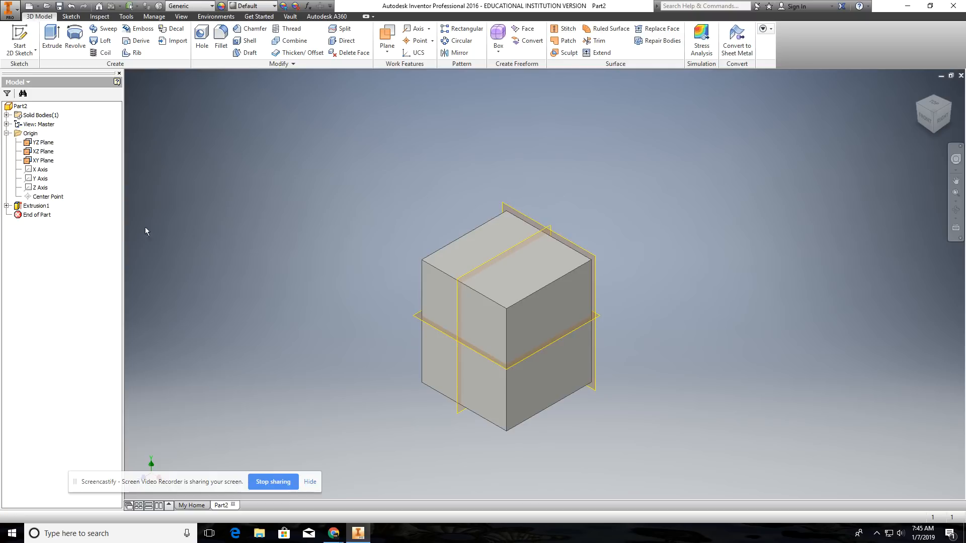
Step: Show the extrusion's dimensions on the model and set the vertical dimension to 1 in
right_click(40, 207)
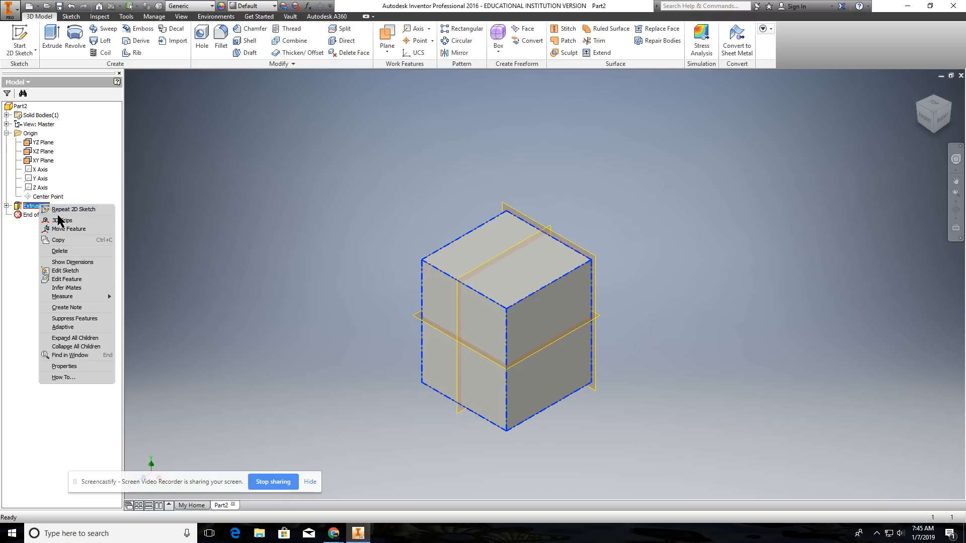
left_click(71, 262)
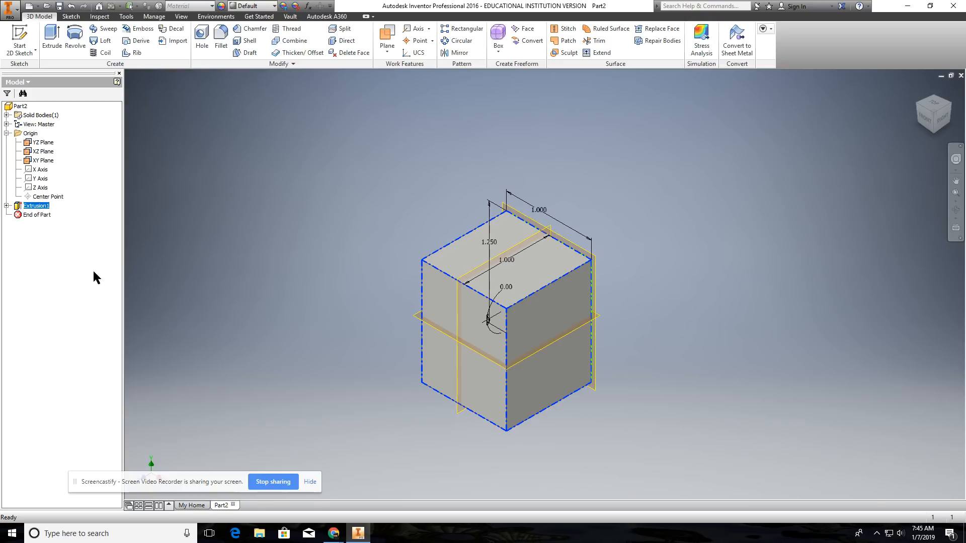
double_click(492, 246)
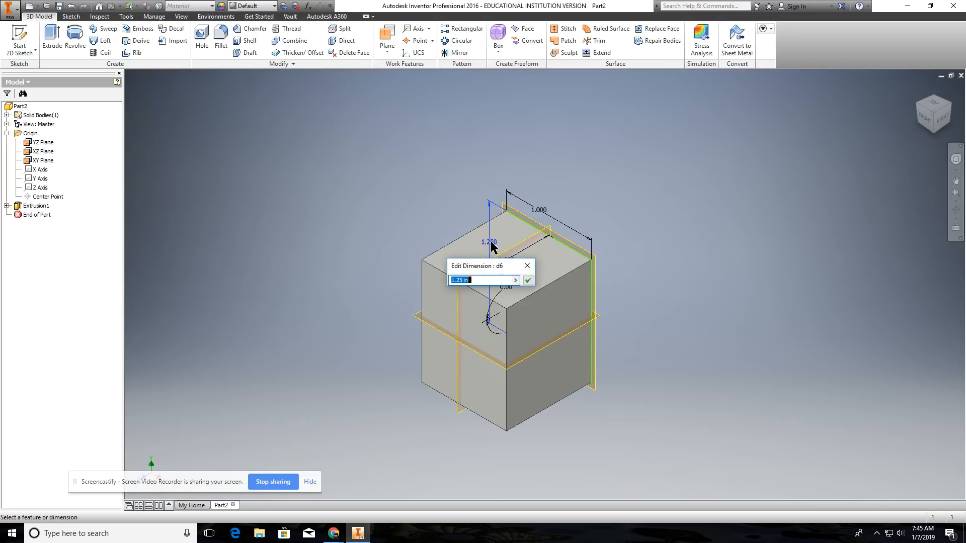
type("1")
key("Return")
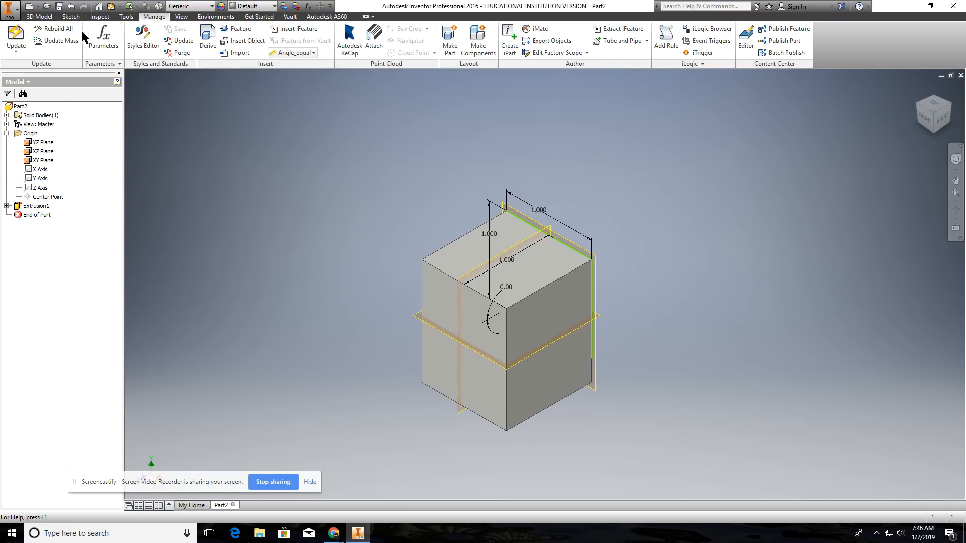
Step: Update the part so the solid takes on the changed vertical dimension
left_click(39, 16)
left_click(71, 17)
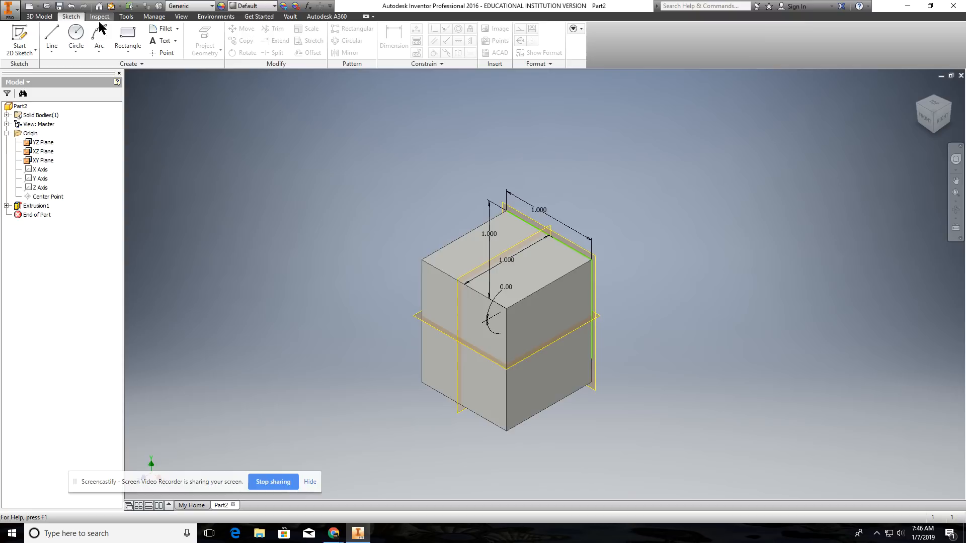
left_click(127, 17)
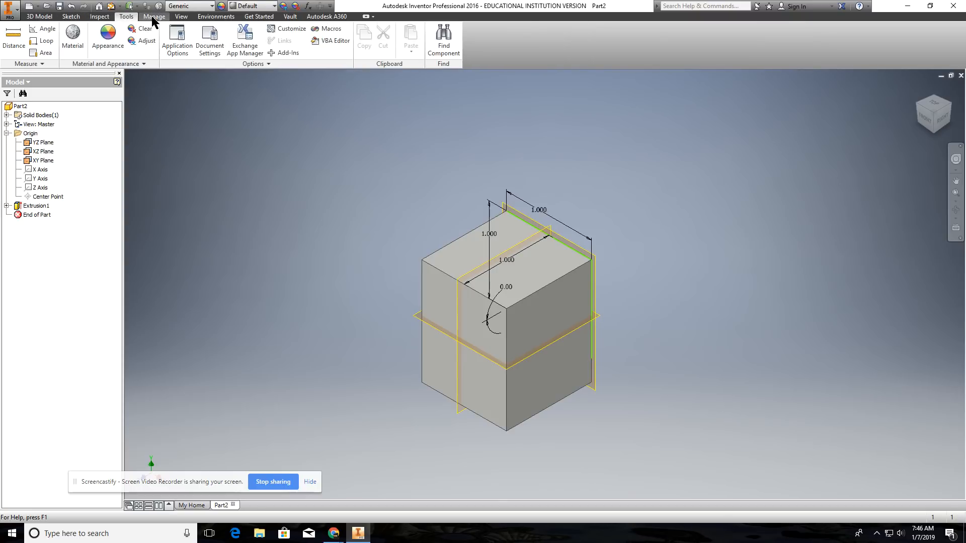
left_click(154, 18)
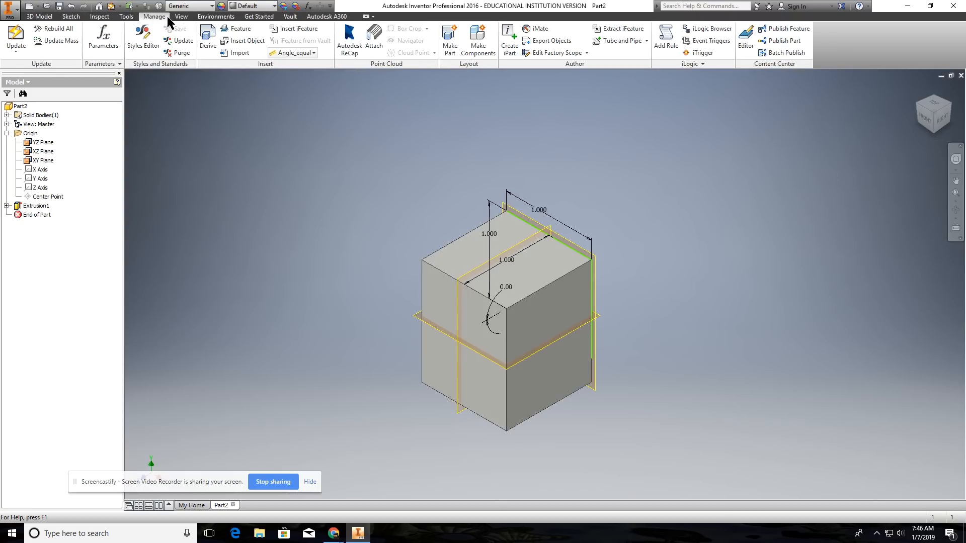
left_click(17, 36)
right_click(336, 210)
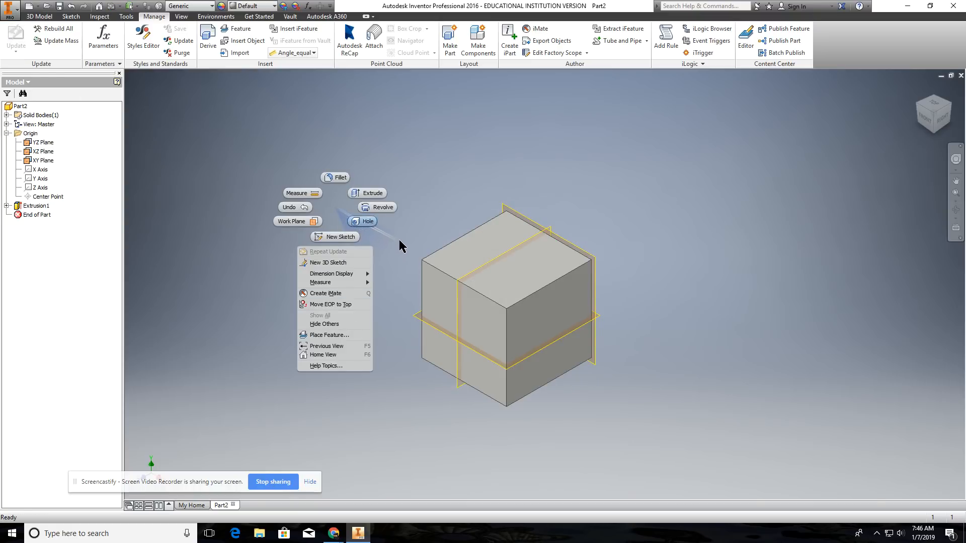
key("Escape")
Step: Show Extrusion1's dimensions again, set its extrusion depth to 1.25 in, and update the part
right_click(40, 206)
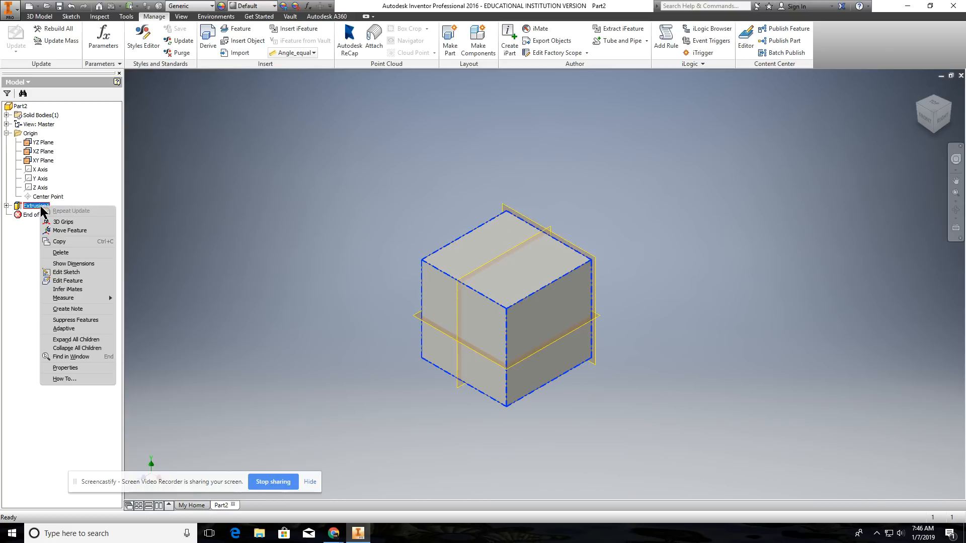
left_click(74, 264)
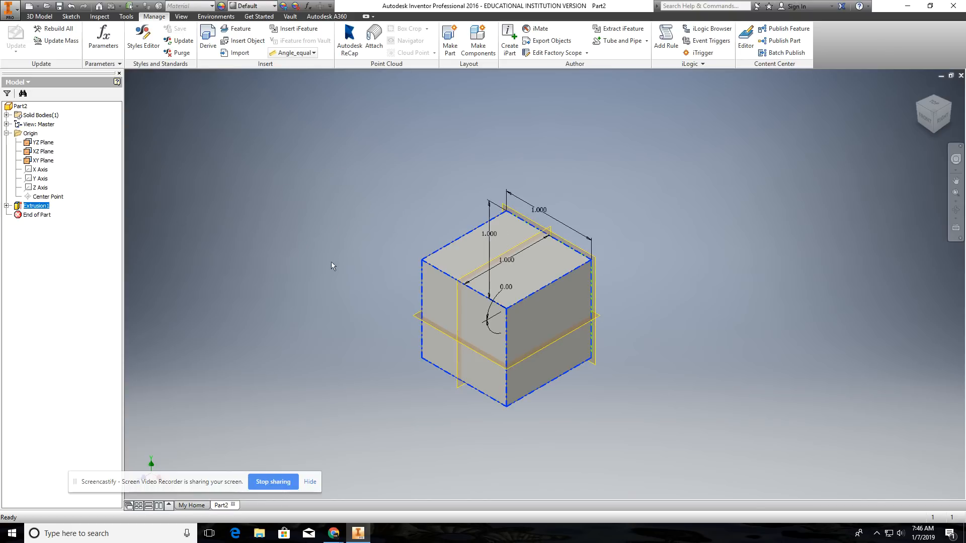
left_click(507, 261)
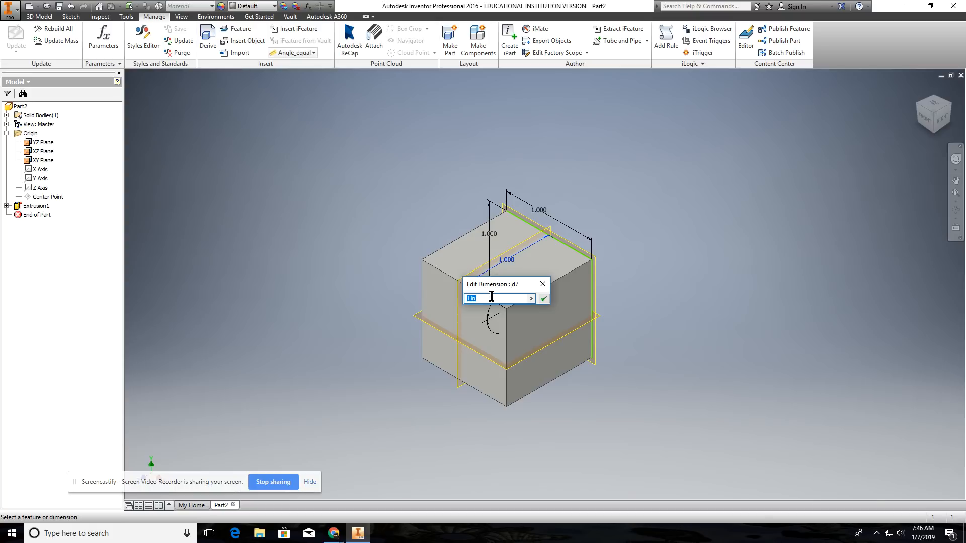
type("1.25")
key("Return")
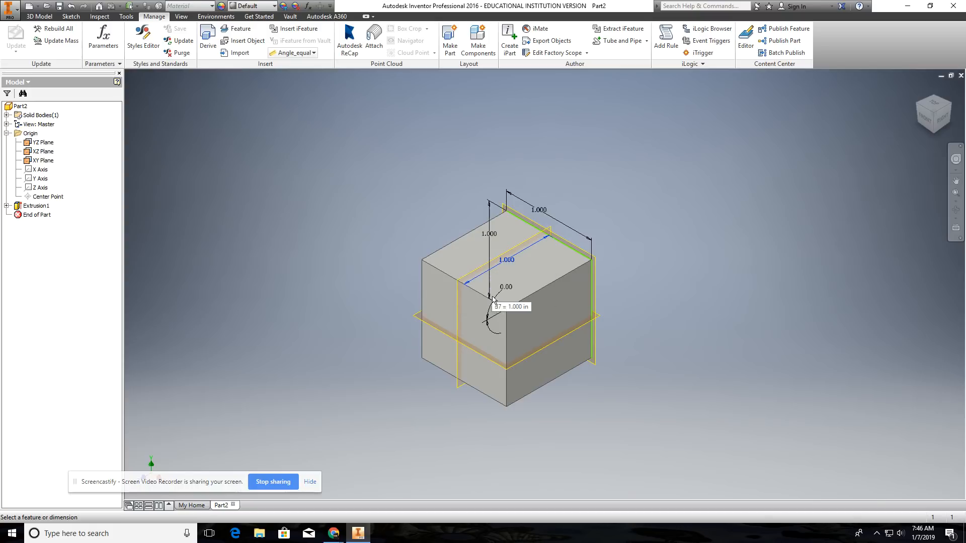
right_click(429, 244)
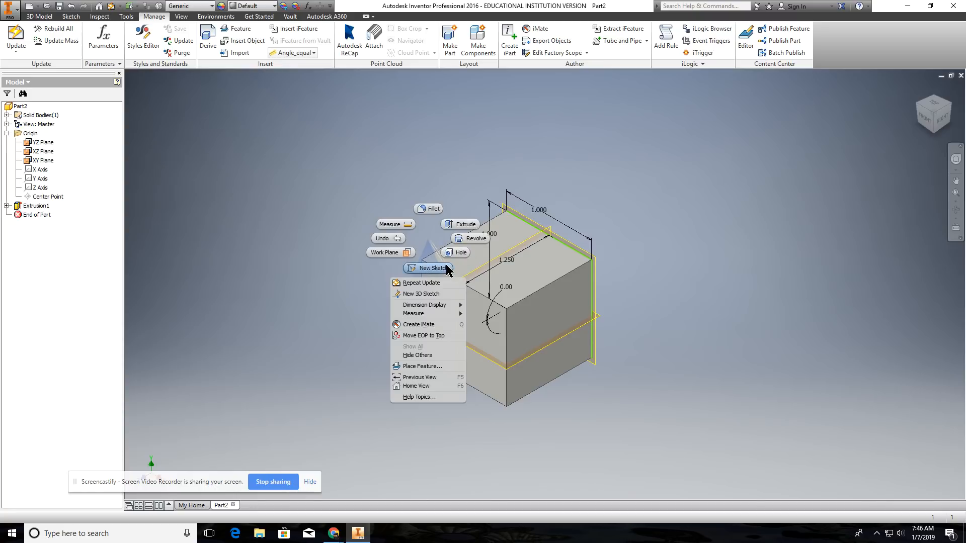
left_click(475, 232)
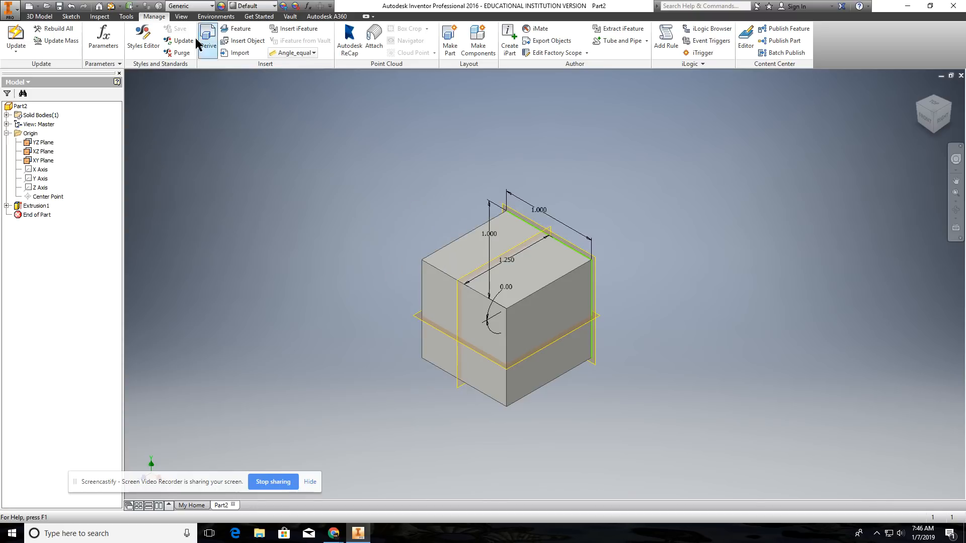
left_click(16, 38)
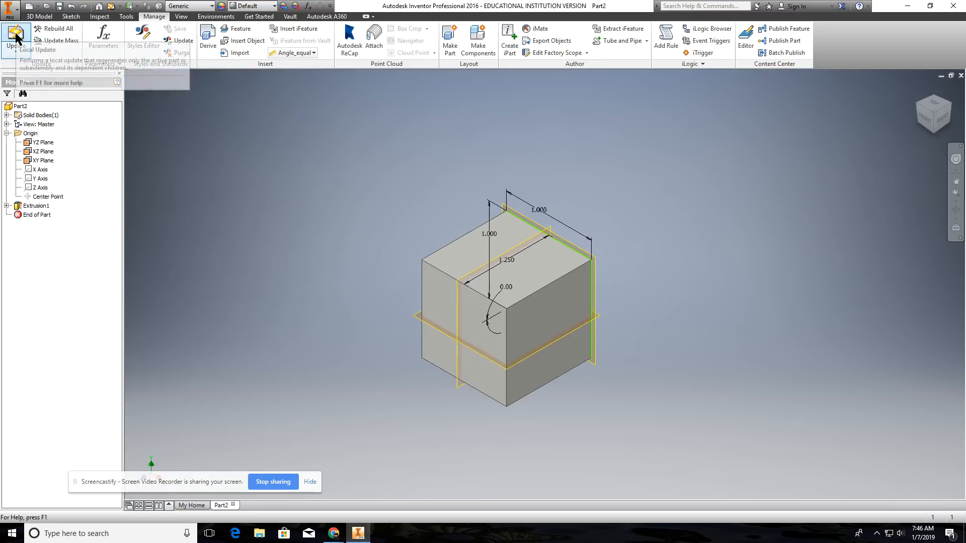